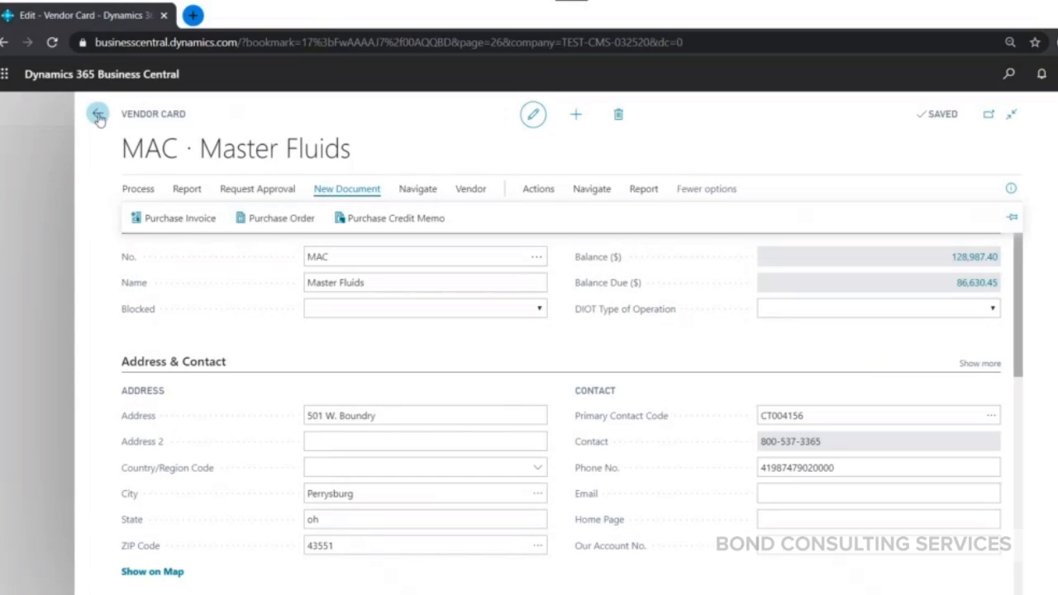
Step: Leave the vendor card, open the Purchase Orders list and create a new purchase order
click(96, 116)
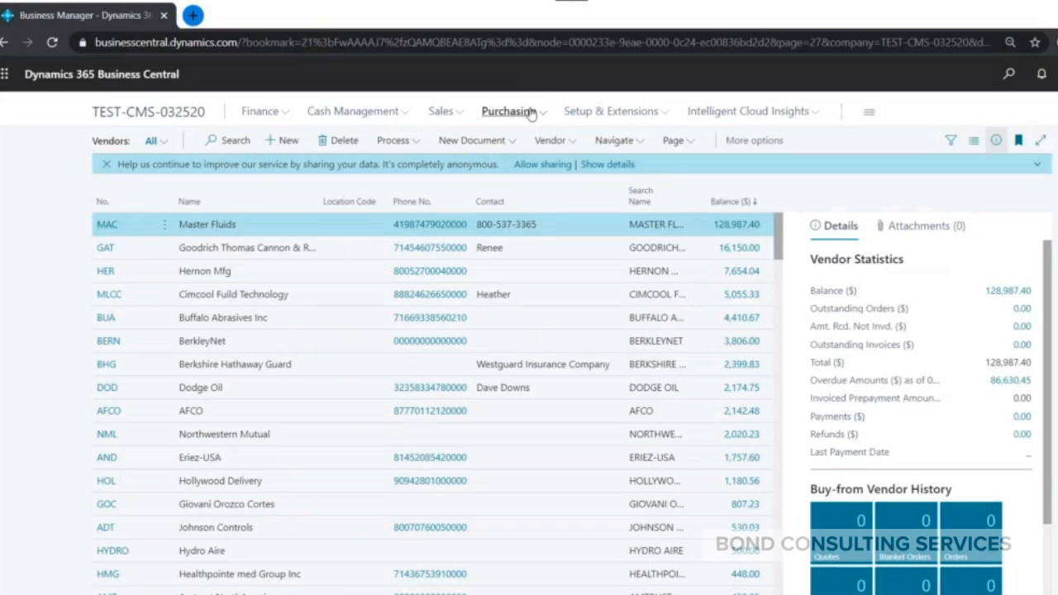
click(532, 113)
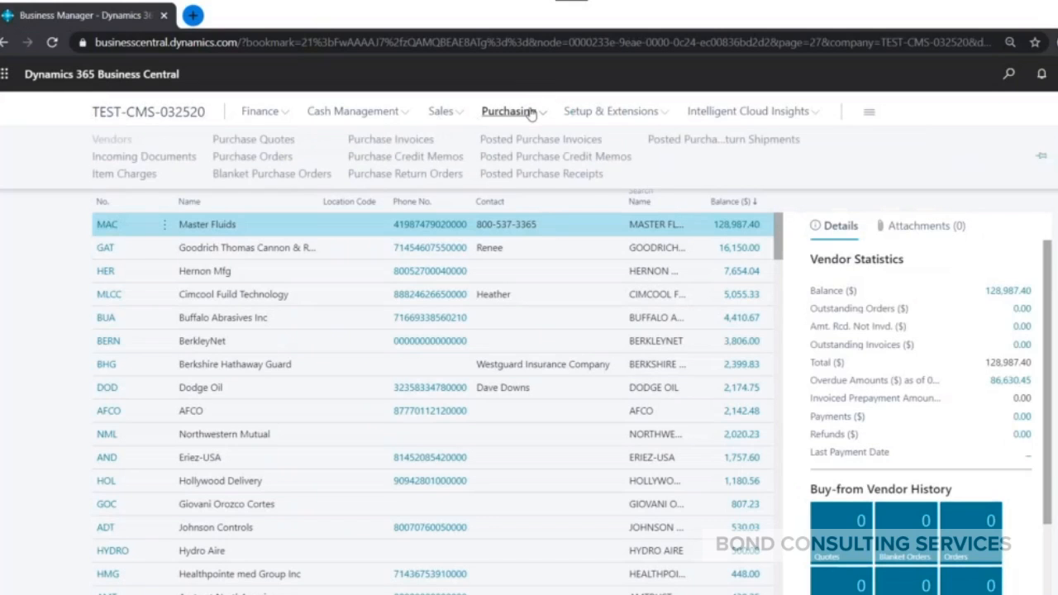
click(268, 158)
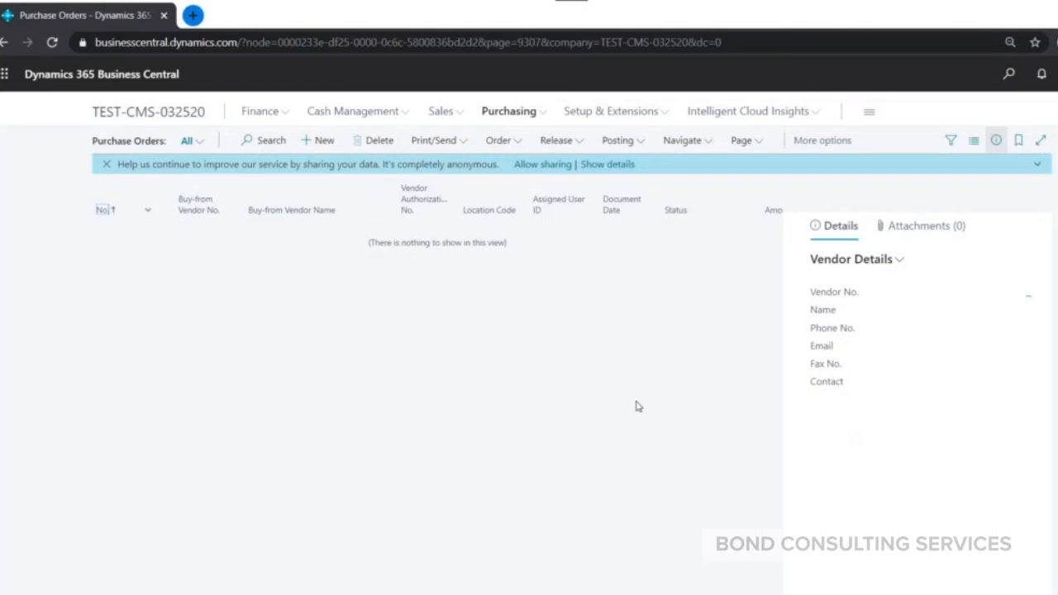
click(323, 142)
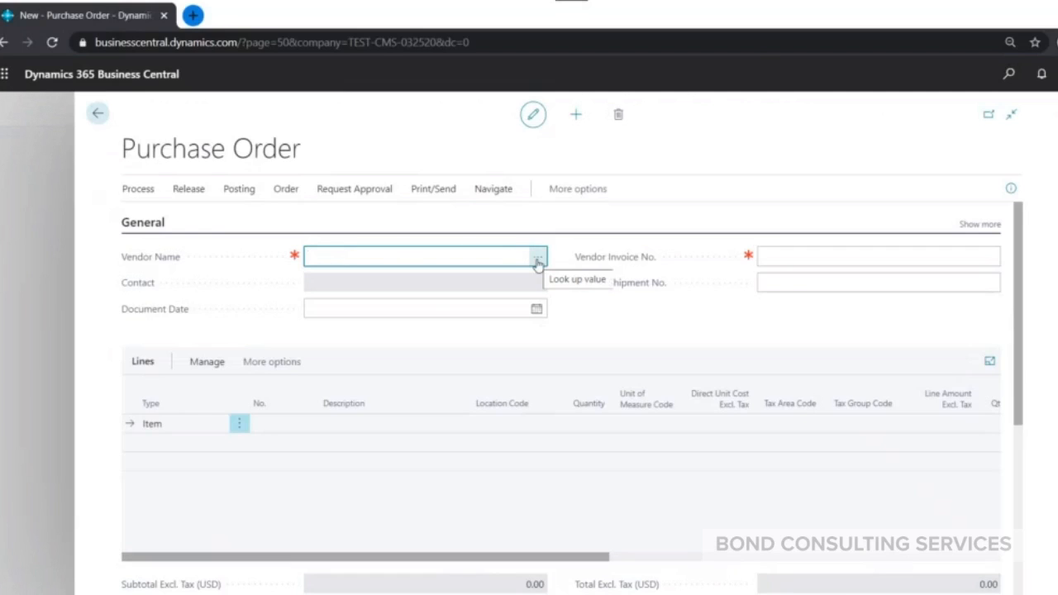
Step: Look up "mac" in the full vendor list and select Master Fluids (MAC) as the order's vendor
text(mac)
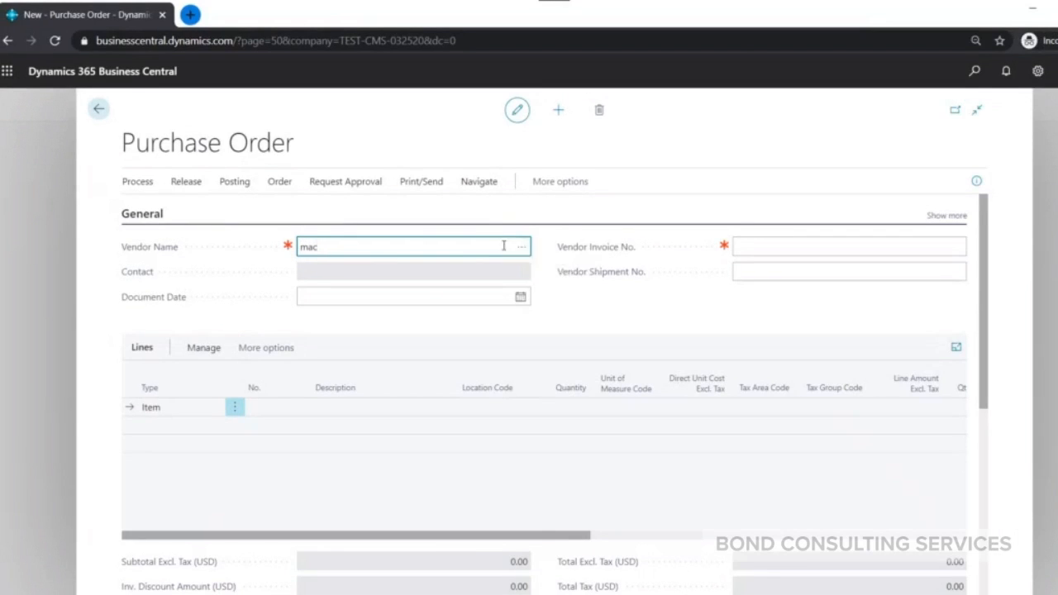
click(523, 248)
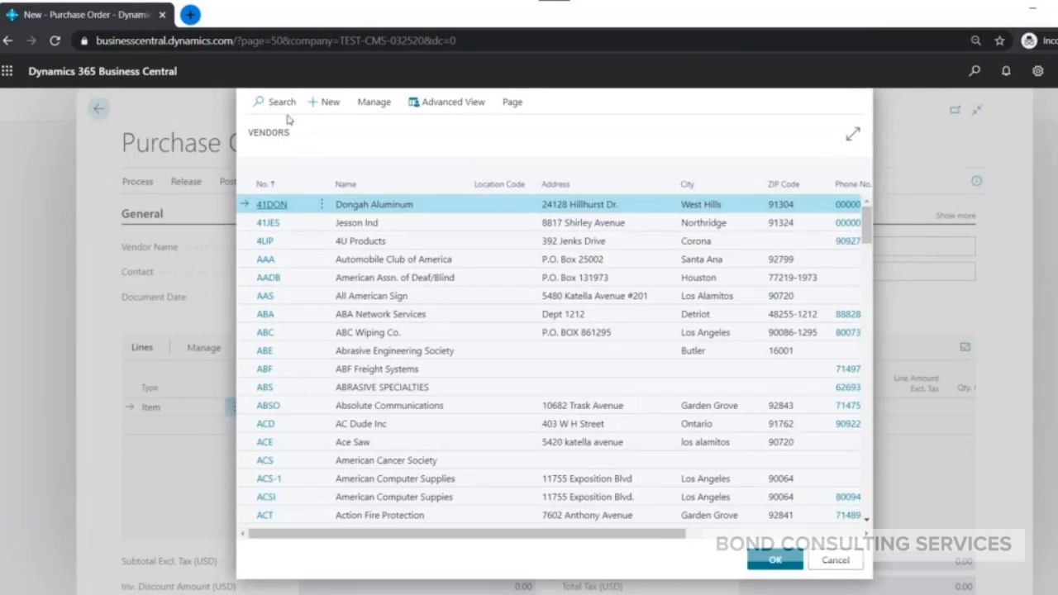
click(272, 101)
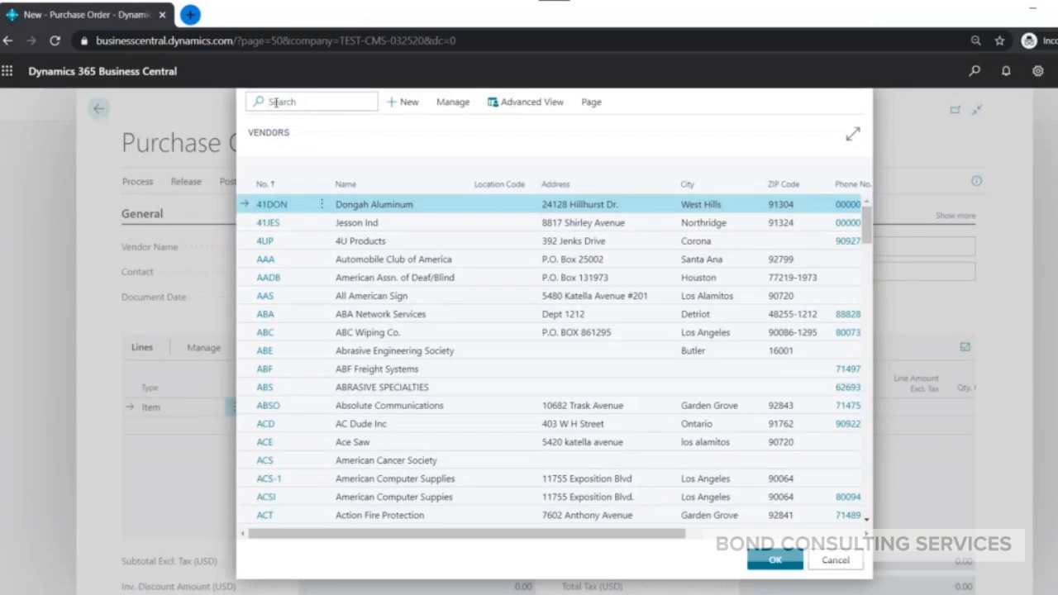
text(m)
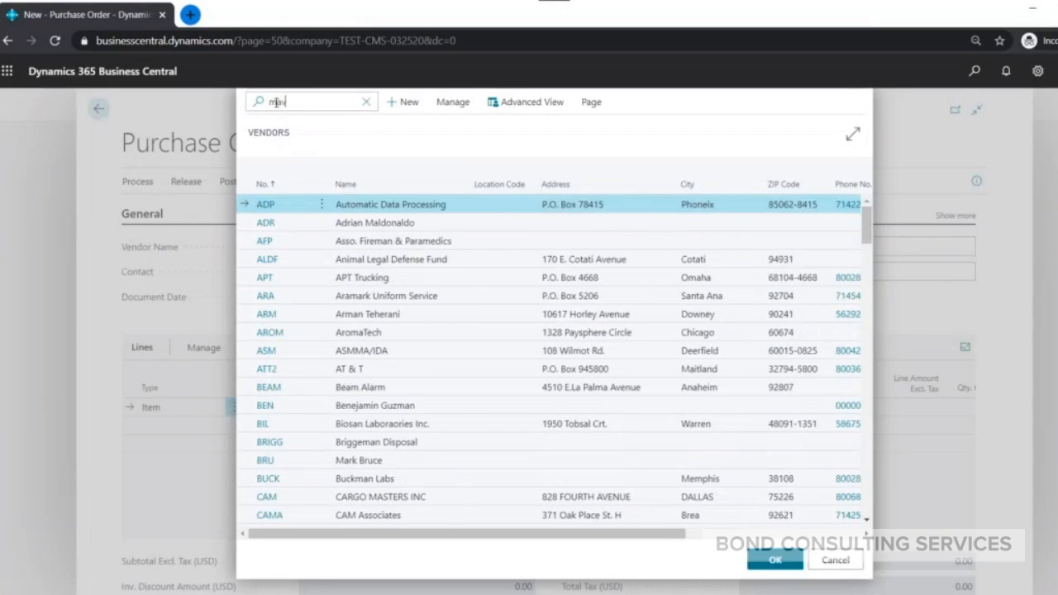
text(av)
key(BackSpace)
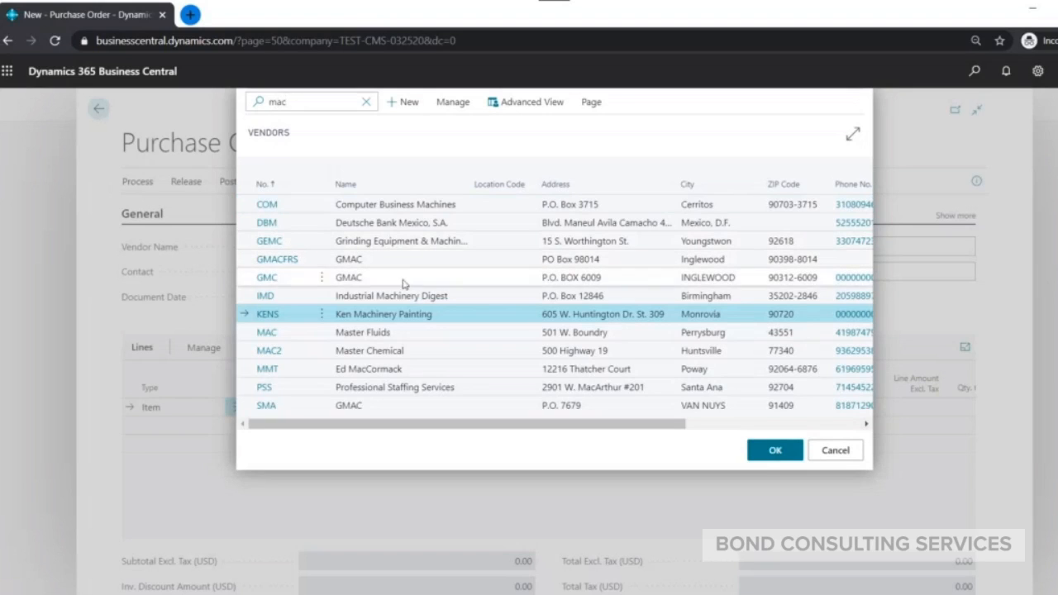
click(267, 336)
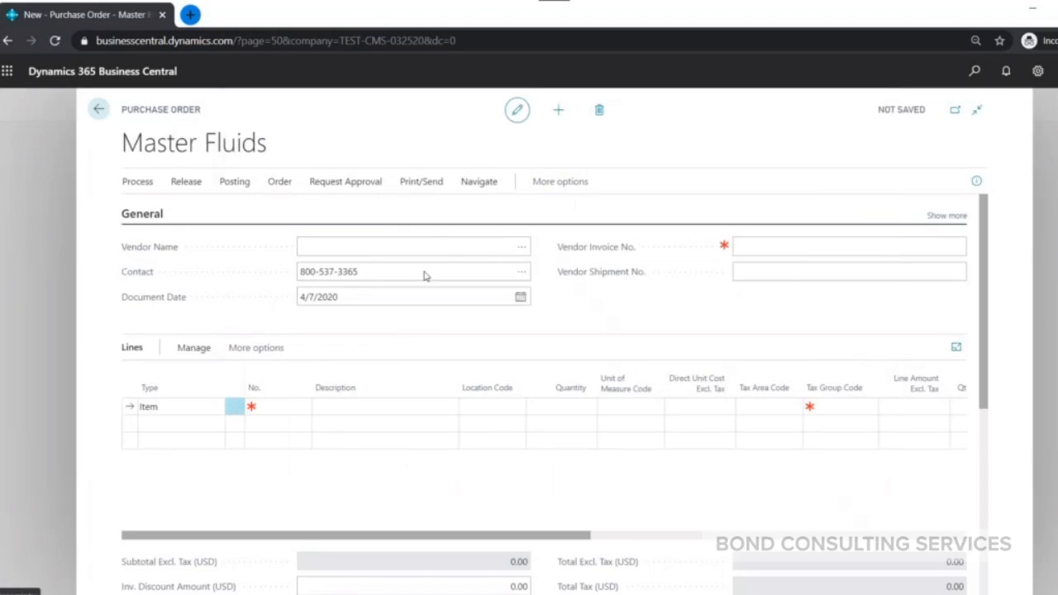
click(817, 245)
click(523, 246)
click(521, 247)
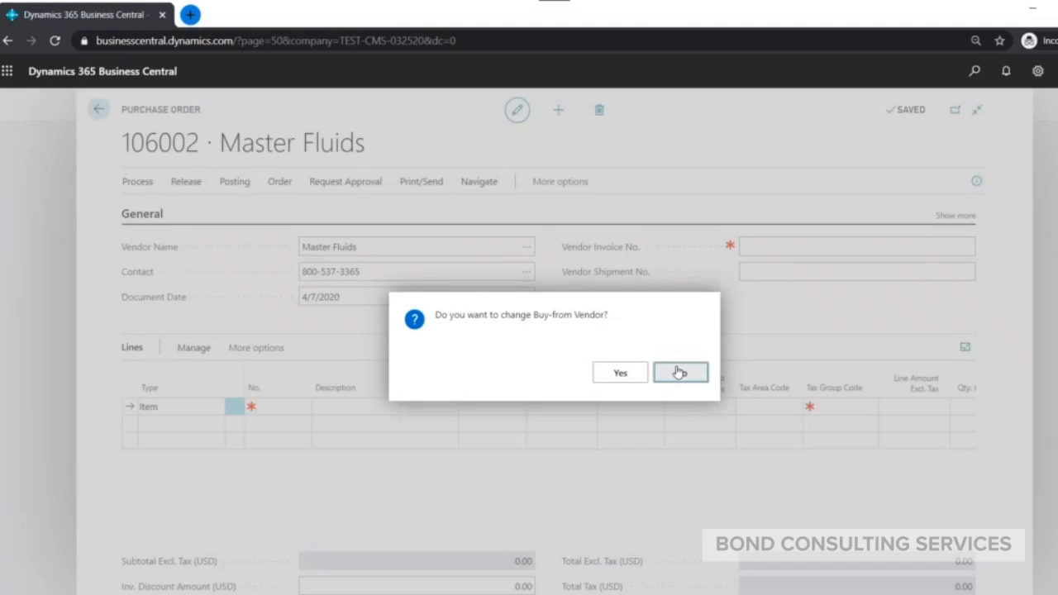
click(678, 373)
click(787, 247)
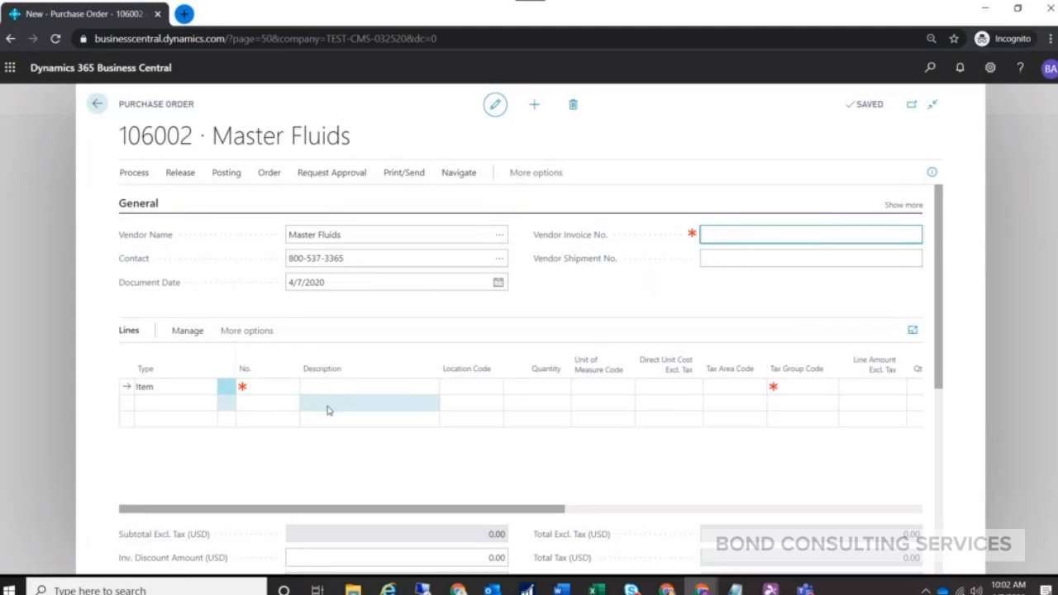
Step: Show all fields of the order's General section and review the header details
click(904, 206)
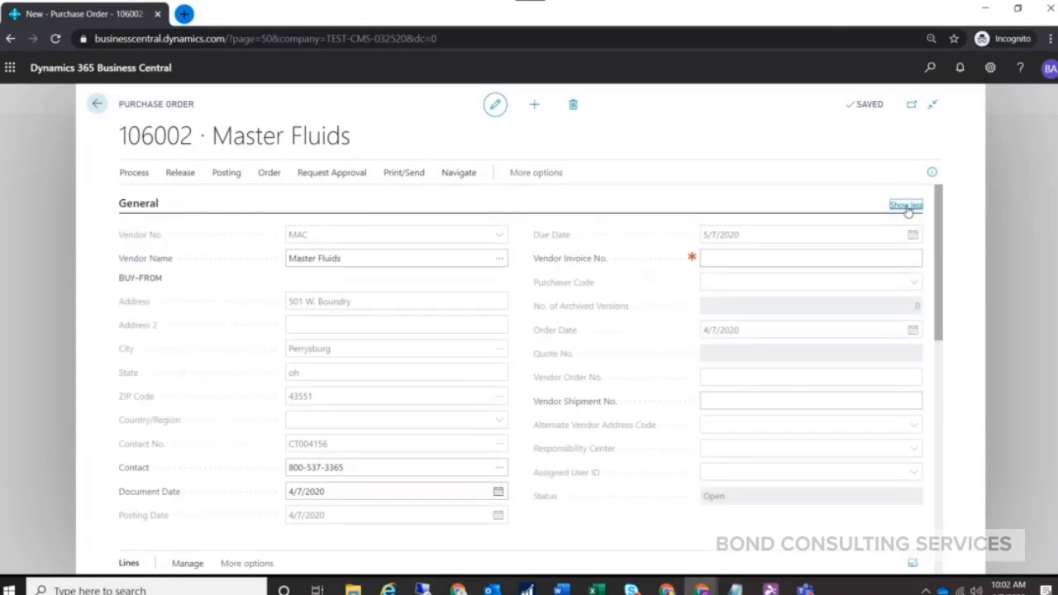
scroll(356, 342, down, 1)
scroll(356, 341, up, 1)
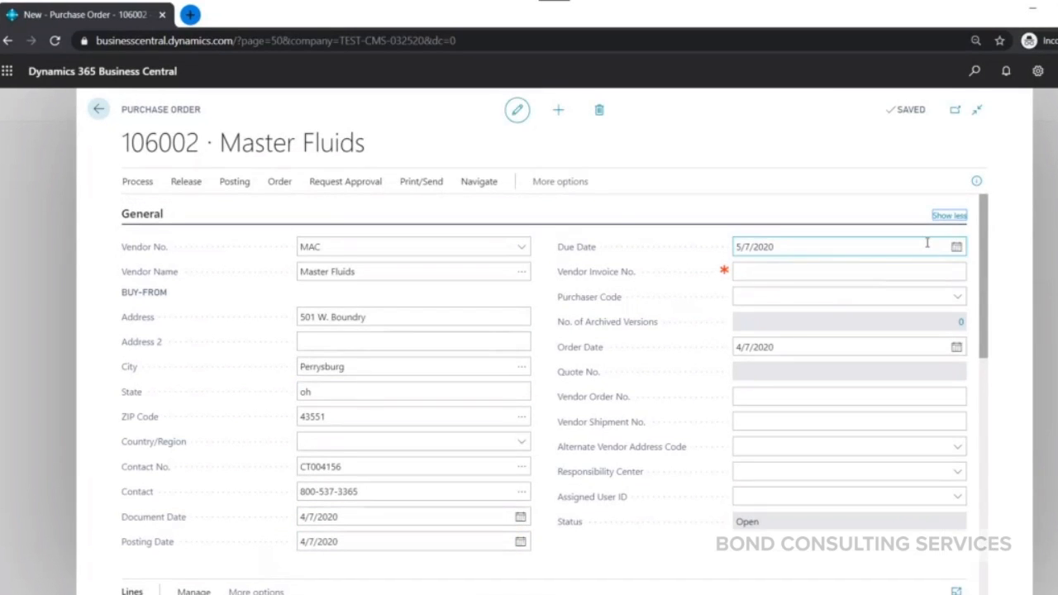
Step: Copy item number MC-C-005-MS585XT from the Notepad note into the first purchase order line
scroll(880, 240, down, 3)
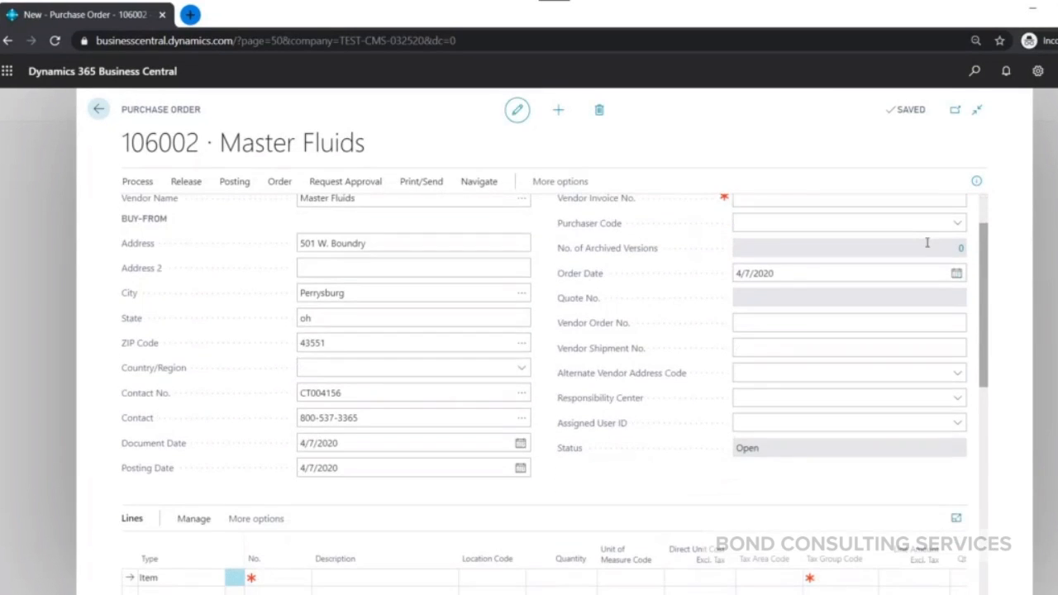
scroll(927, 248, down, 1)
click(277, 429)
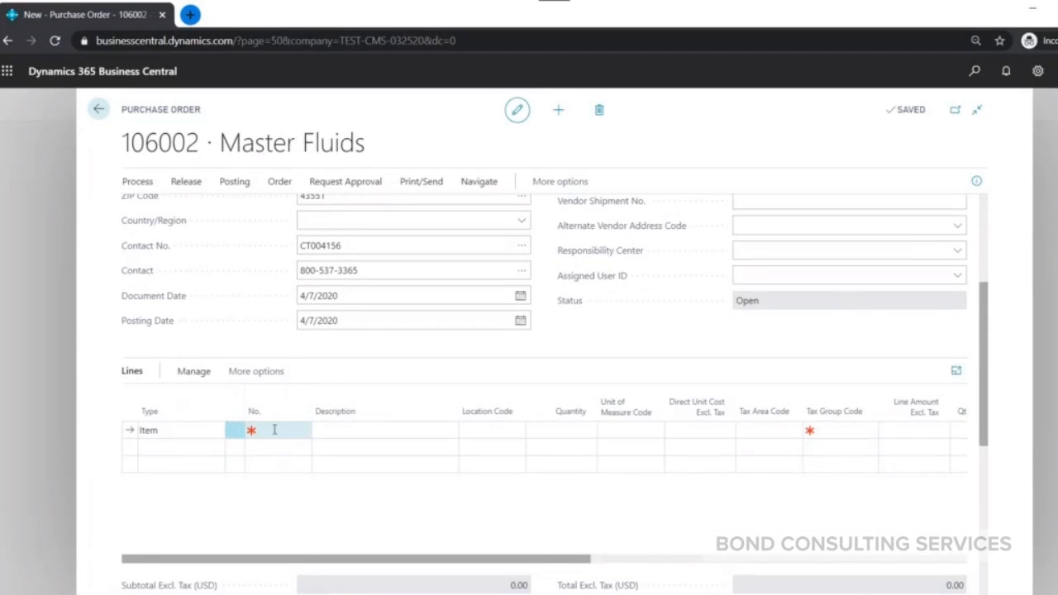
key(alt+Tab)
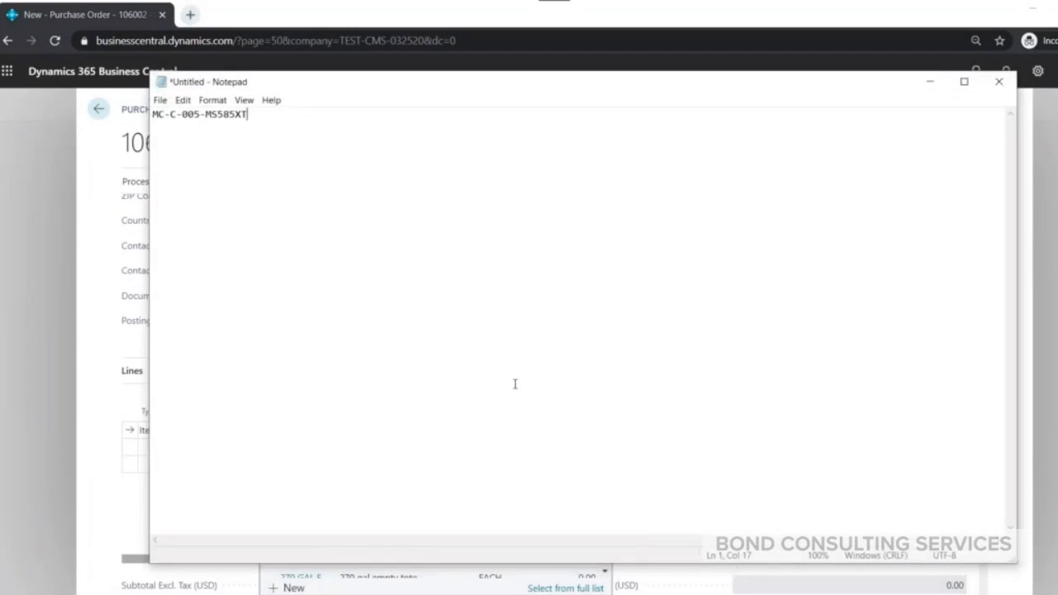
drag(255, 124, 123, 105)
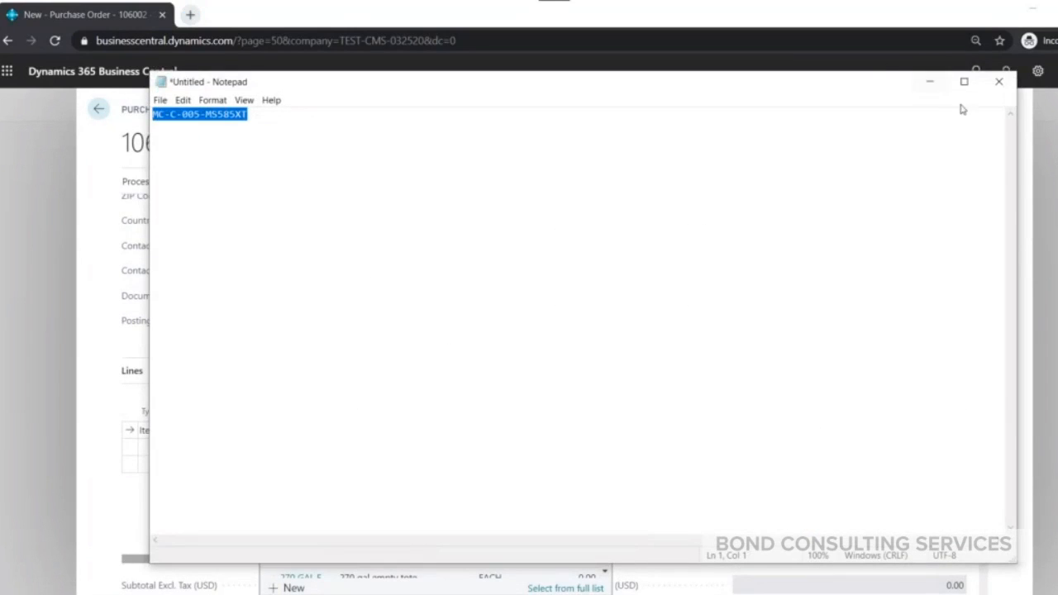
click(931, 81)
scroll(352, 512, down, 5)
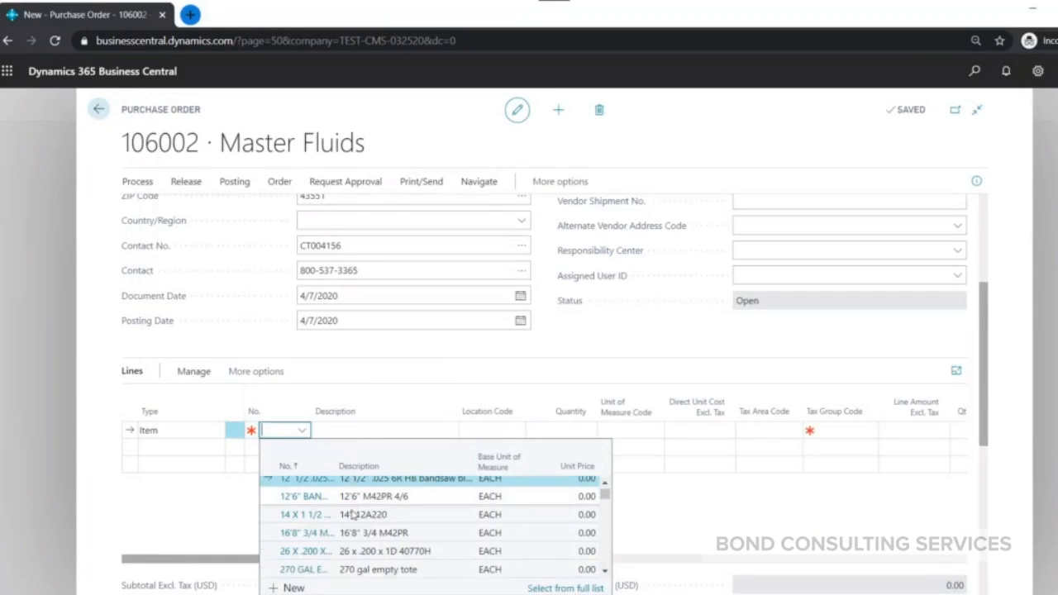
scroll(357, 516, up, 5)
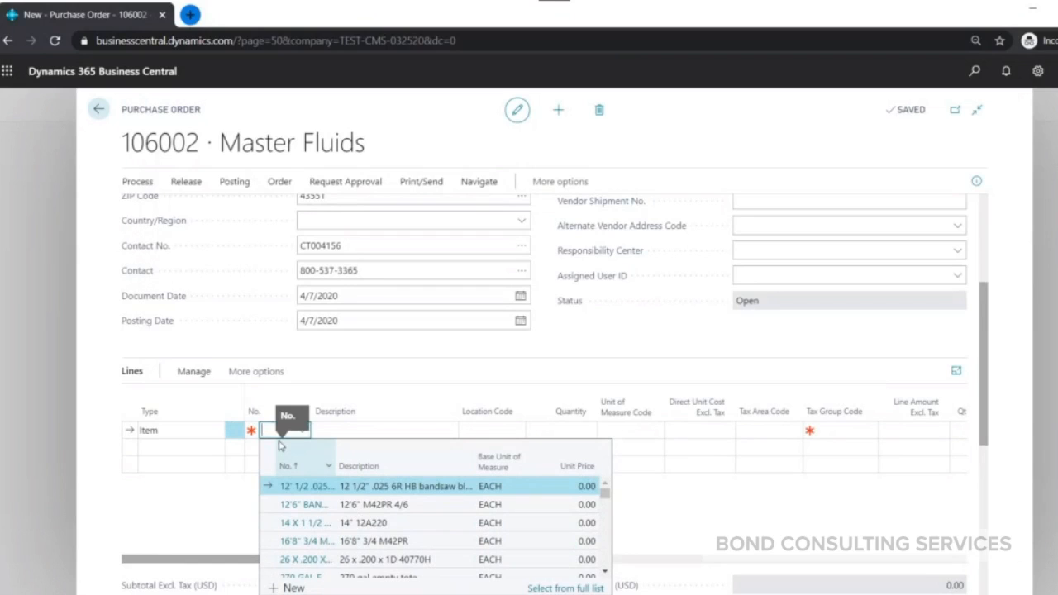
key(ctrl+v)
key(Tab)
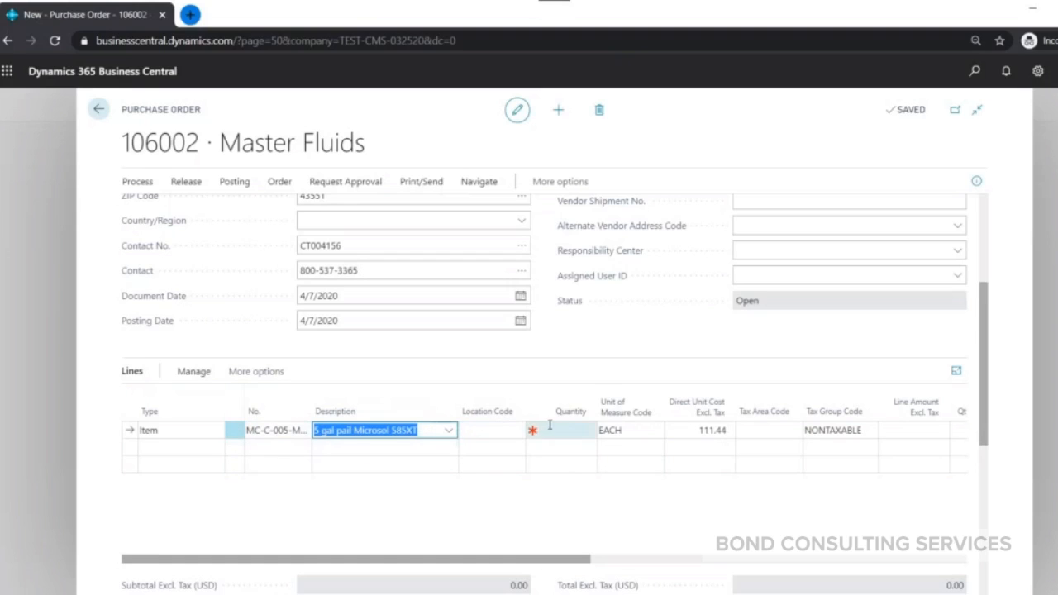
Step: Set the item line's location code to MAIN and its quantity to 10
click(482, 429)
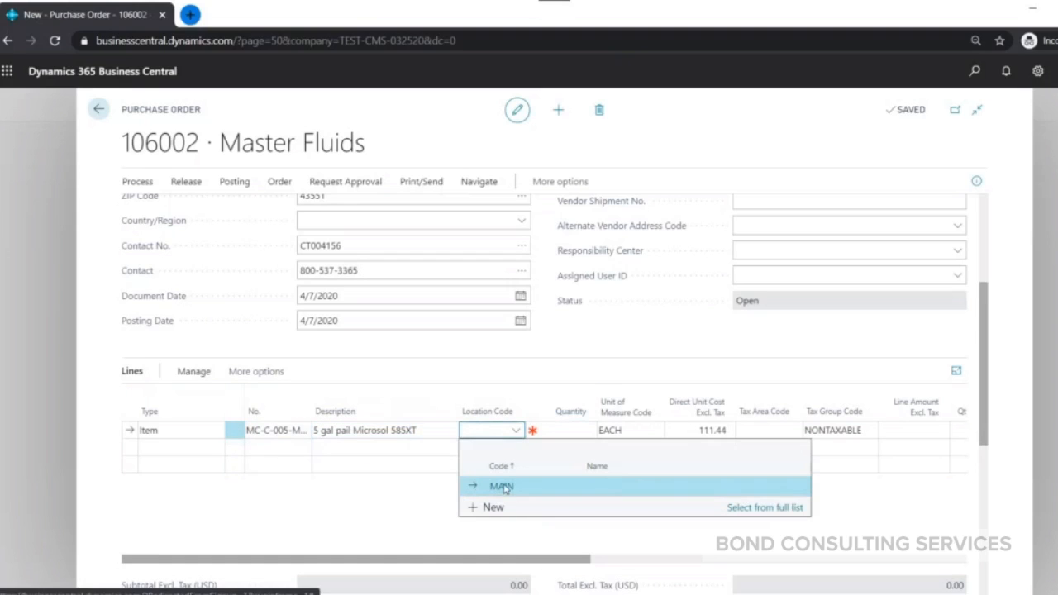
click(502, 487)
click(572, 426)
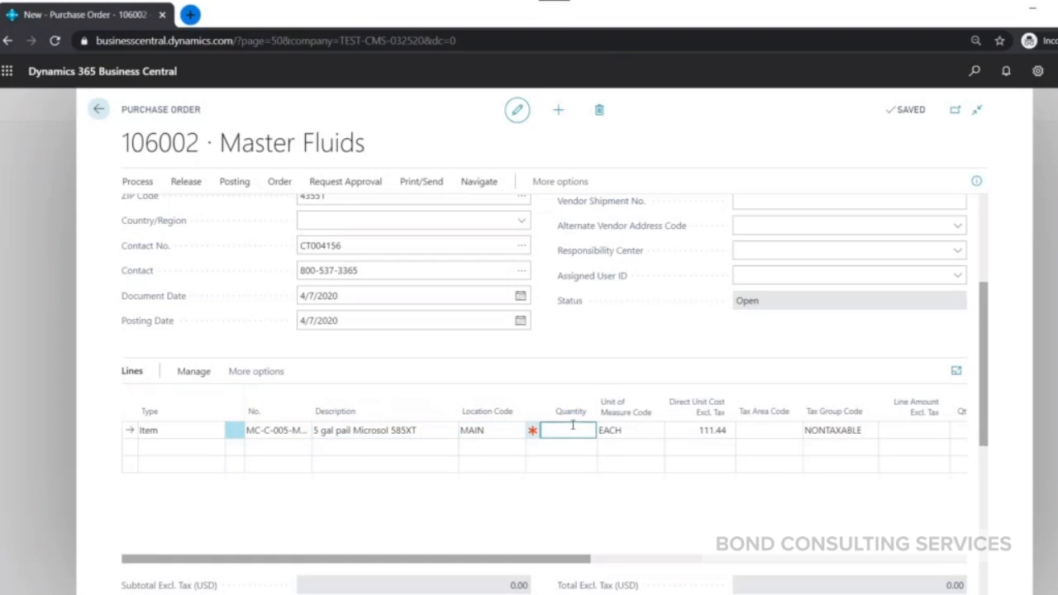
text(10)
key(Tab)
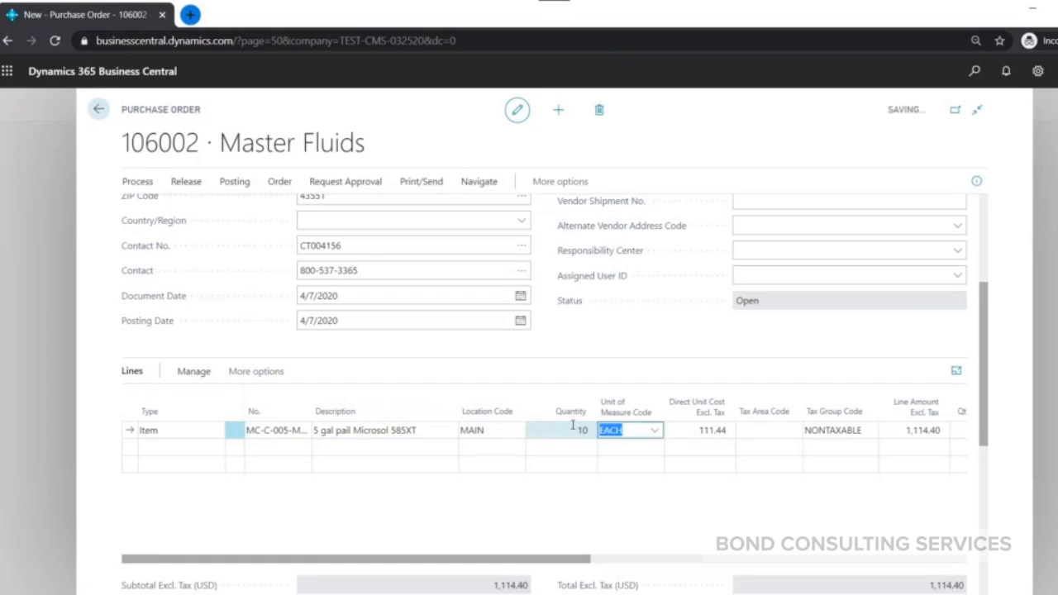
Step: Look through the tax area codes available for the item line without choosing one
click(773, 432)
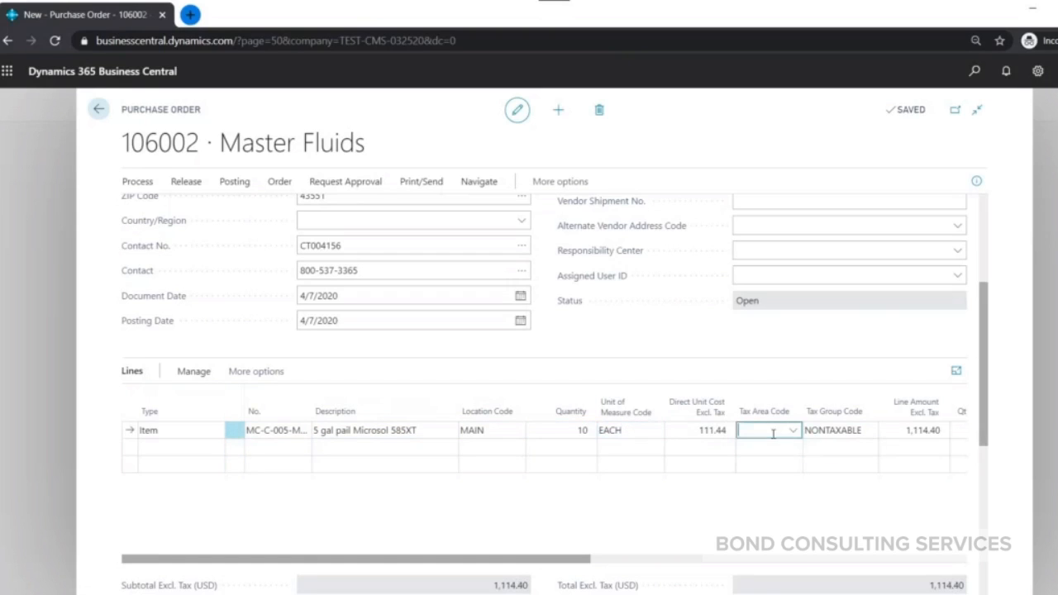
scroll(774, 518, down, 2)
scroll(775, 518, up, 5)
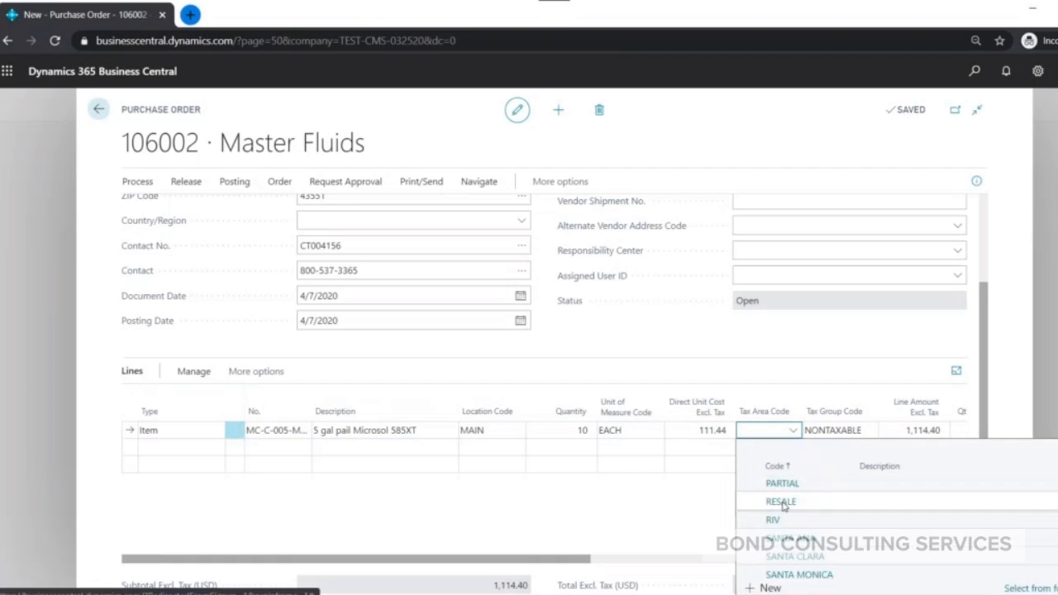
scroll(768, 369, up, 2)
click(786, 425)
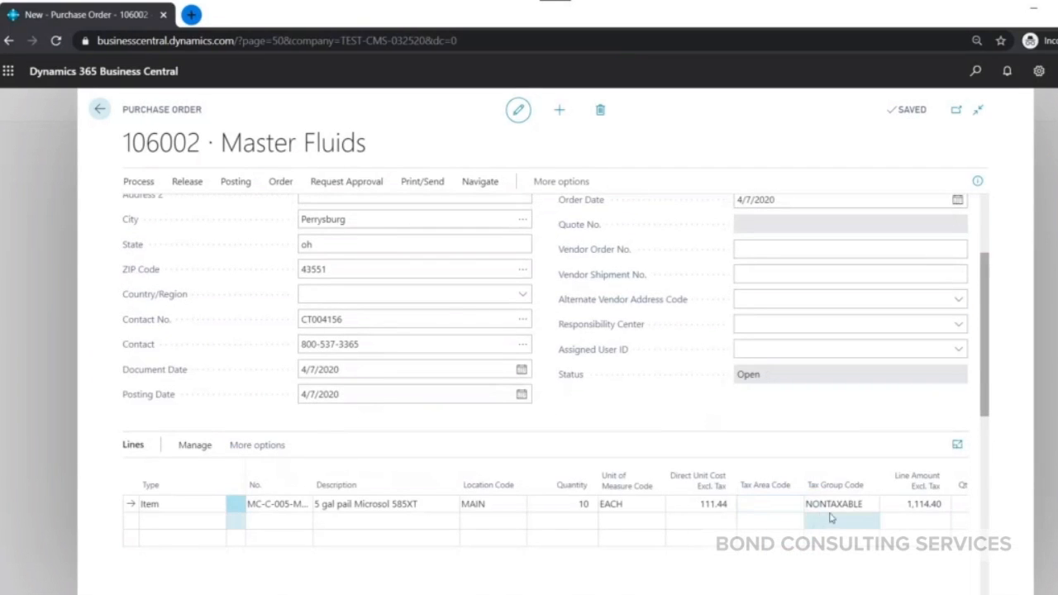
Step: Expand the Shipping and Payment section, review its additional fields and Ship-to options, and keep Default (Company Address)
scroll(927, 425, down, 2)
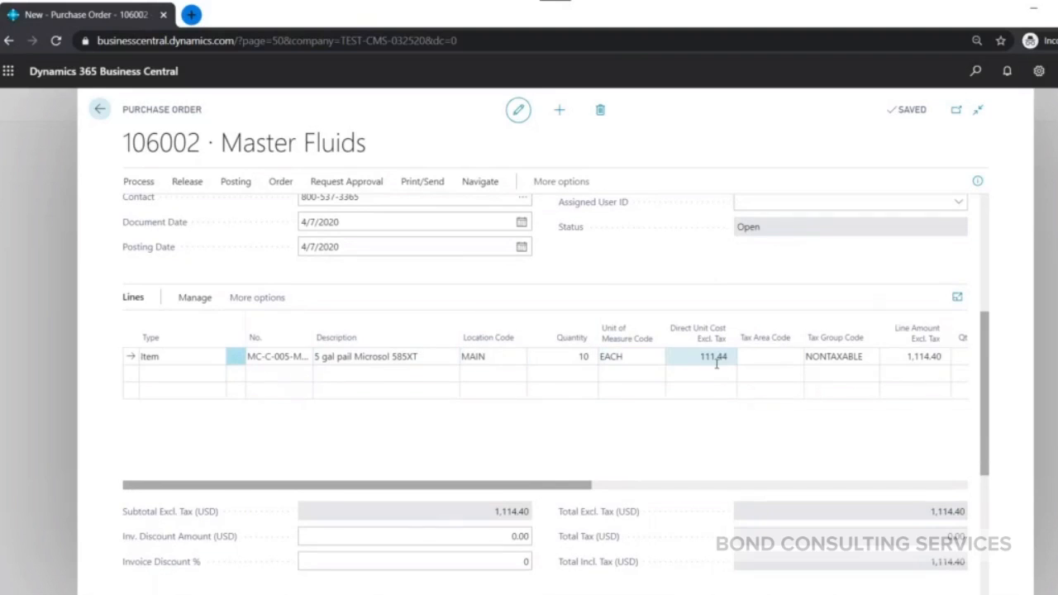
scroll(715, 363, down, 3)
scroll(281, 339, down, 1)
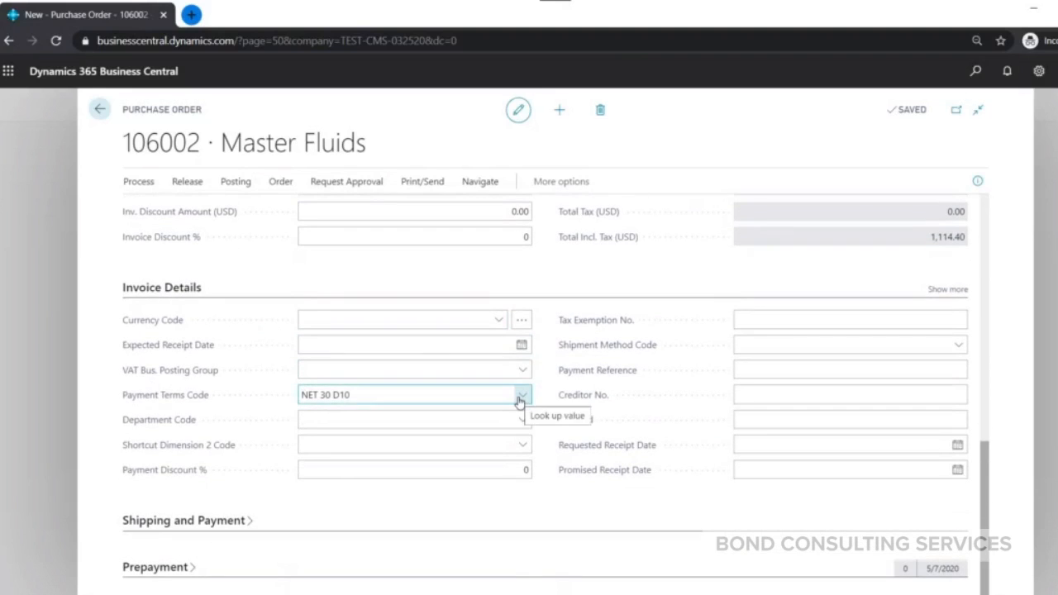
click(206, 520)
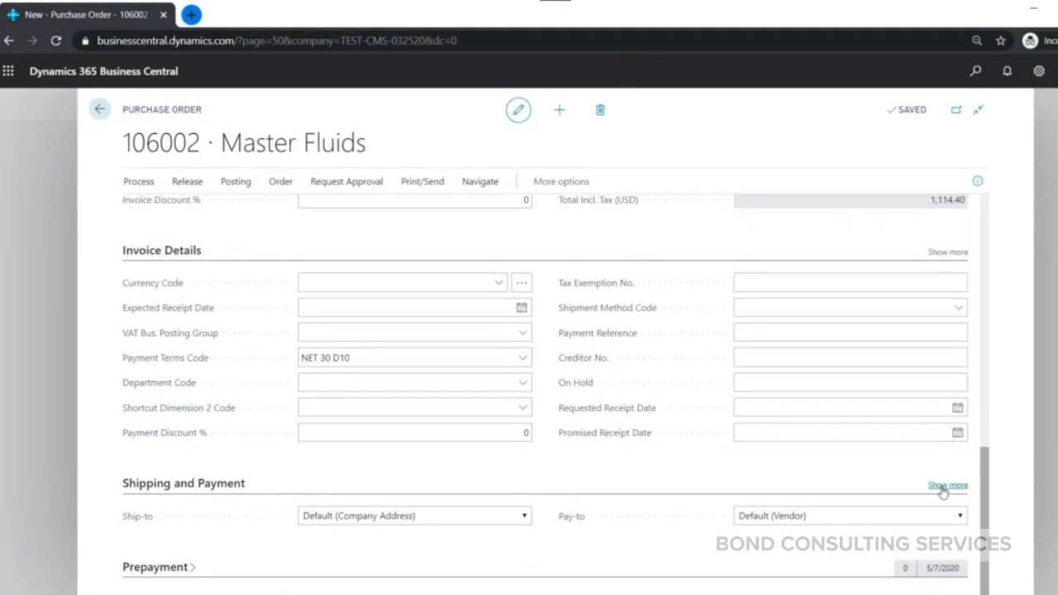
click(947, 486)
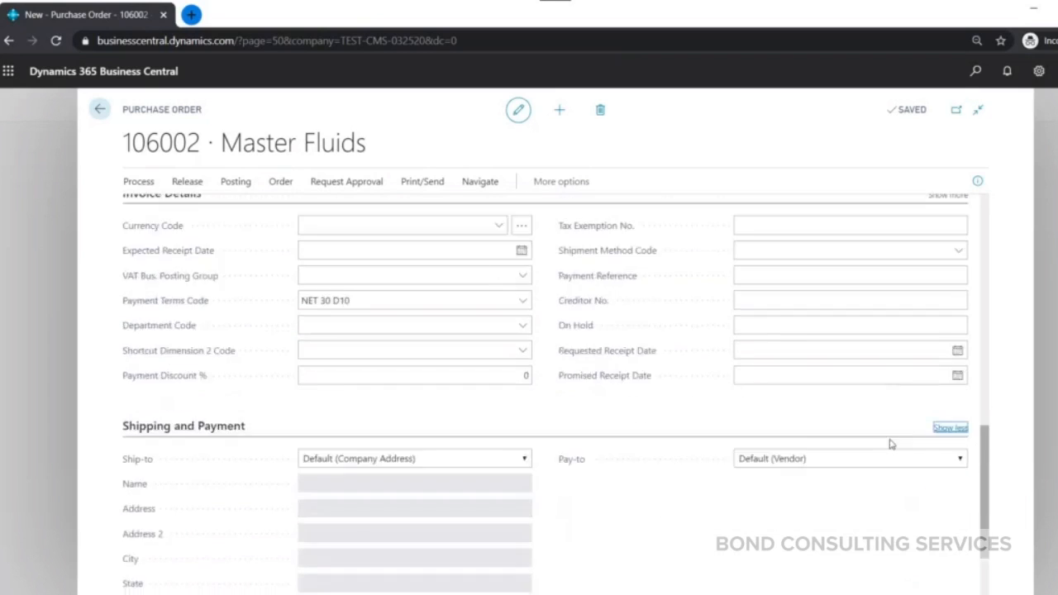
click(461, 315)
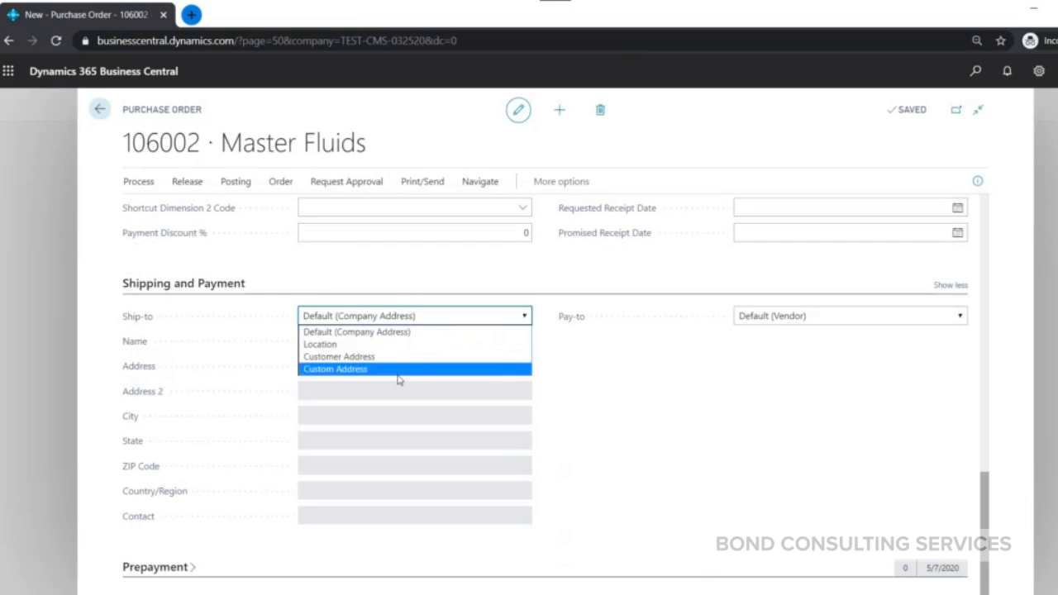
click(403, 333)
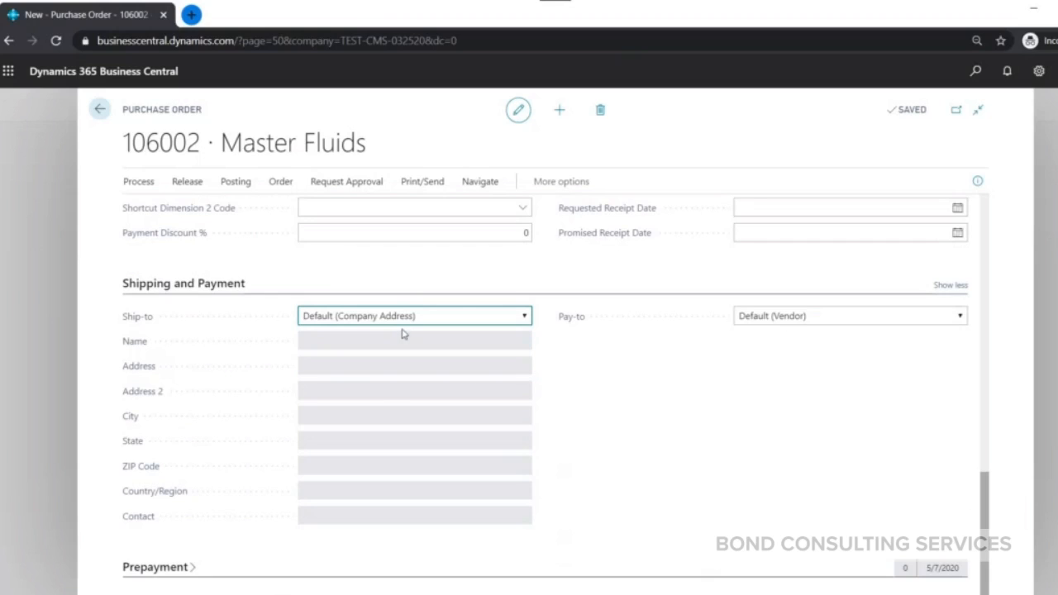
click(957, 286)
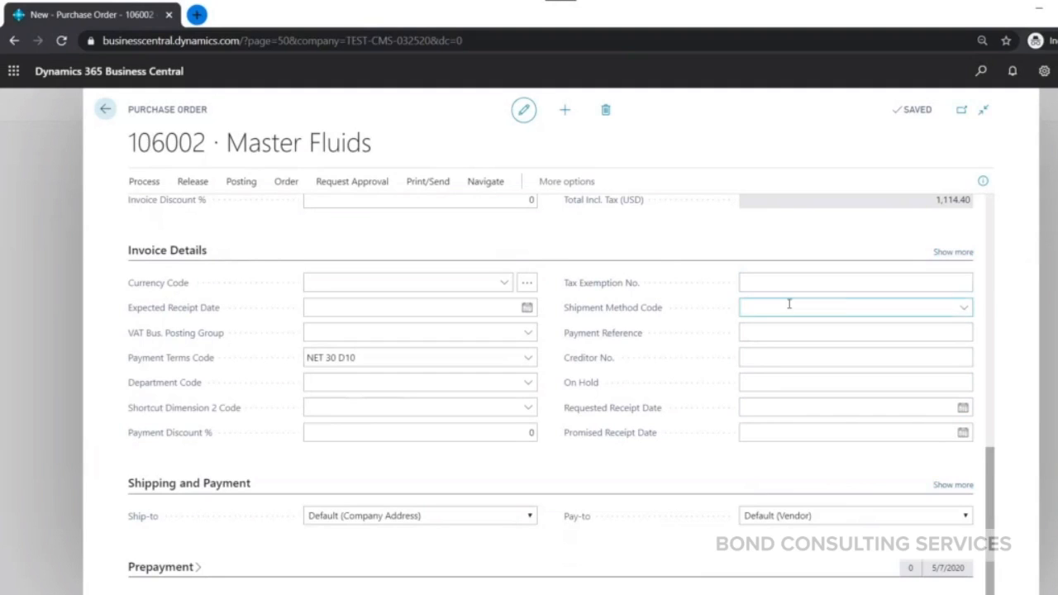
Step: Set the Shipment Method Code in the order's invoice details to FEDEX
click(858, 307)
click(868, 306)
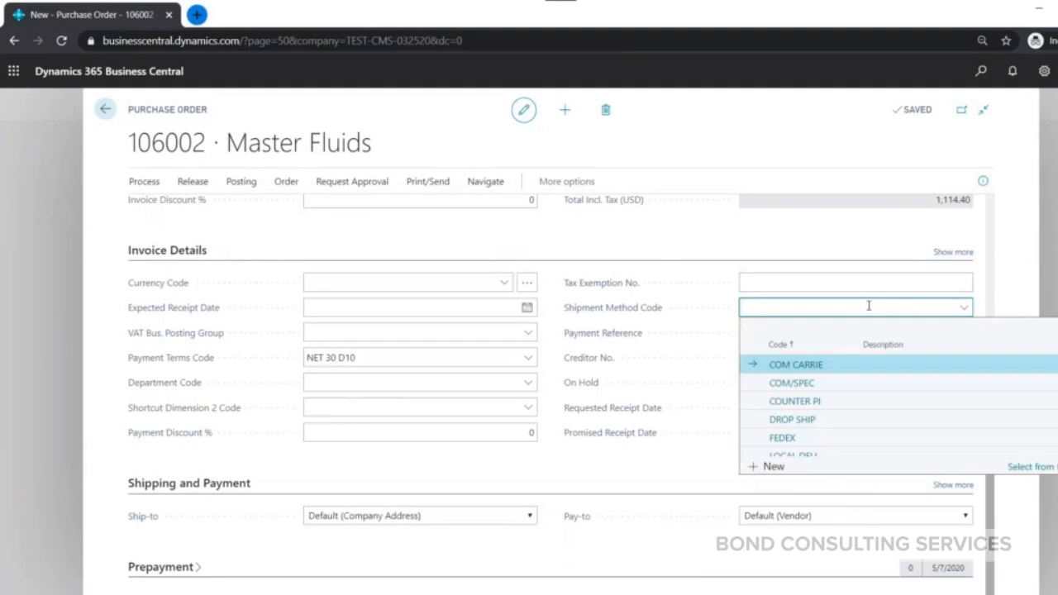
scroll(890, 399, down, 3)
scroll(893, 402, down, 2)
scroll(899, 389, up, 5)
click(833, 251)
click(803, 306)
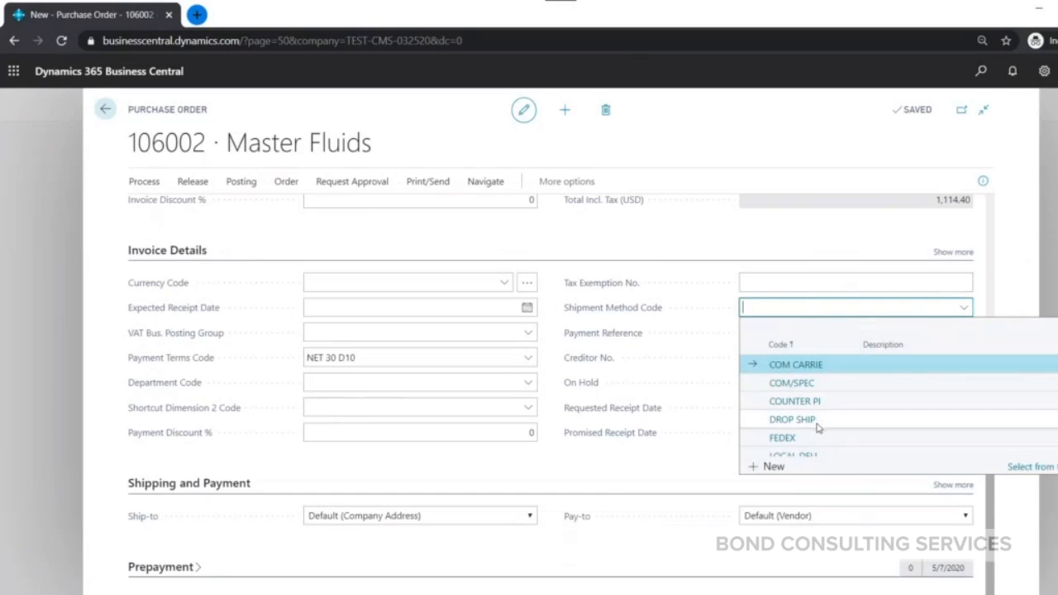
click(787, 437)
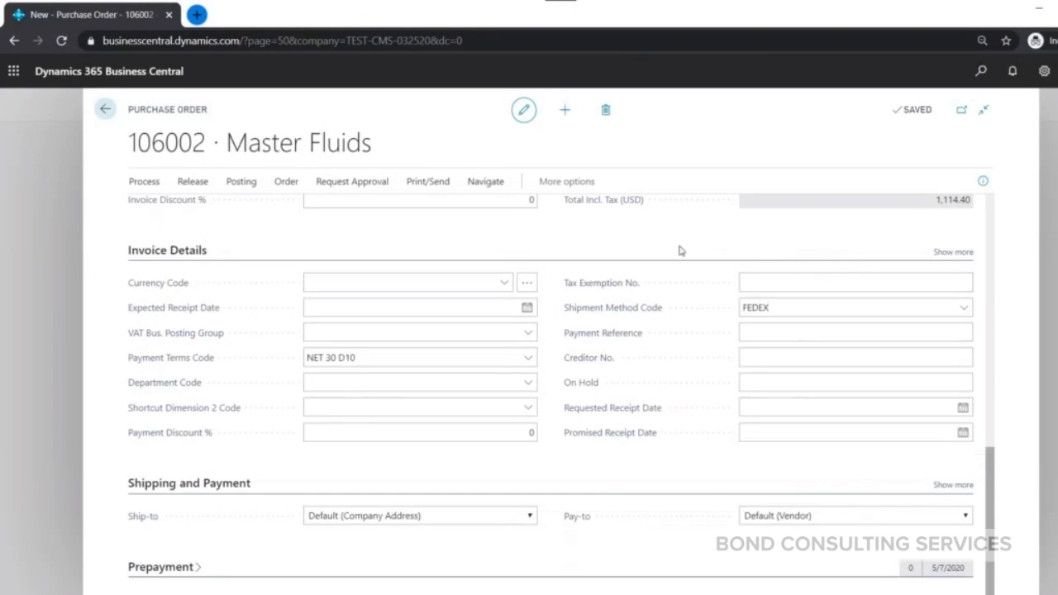
click(747, 405)
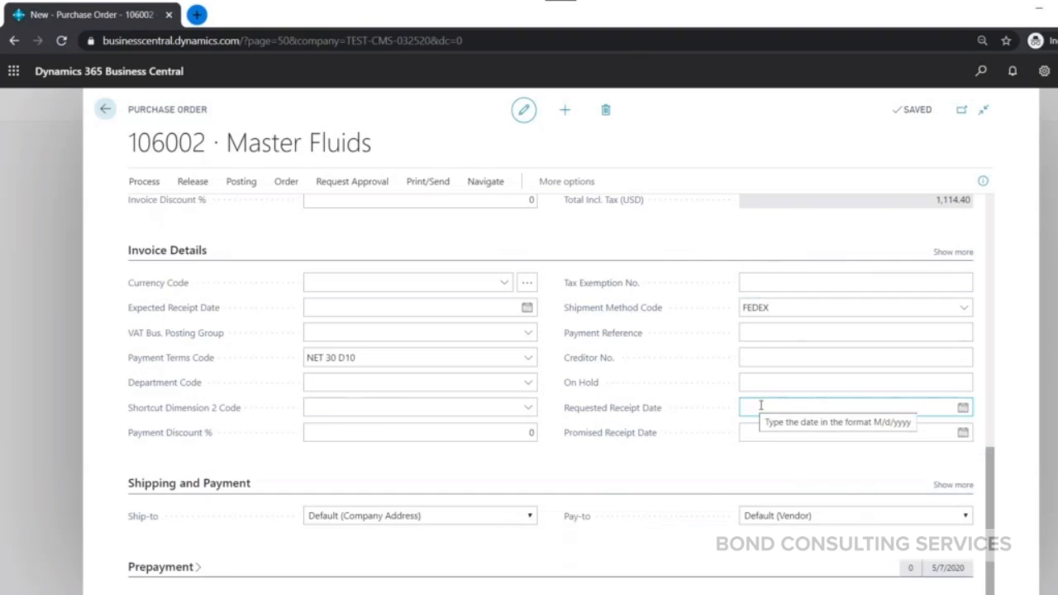
Step: Release the Master Fluids purchase order to the next stage of processing
scroll(764, 408, up, 10)
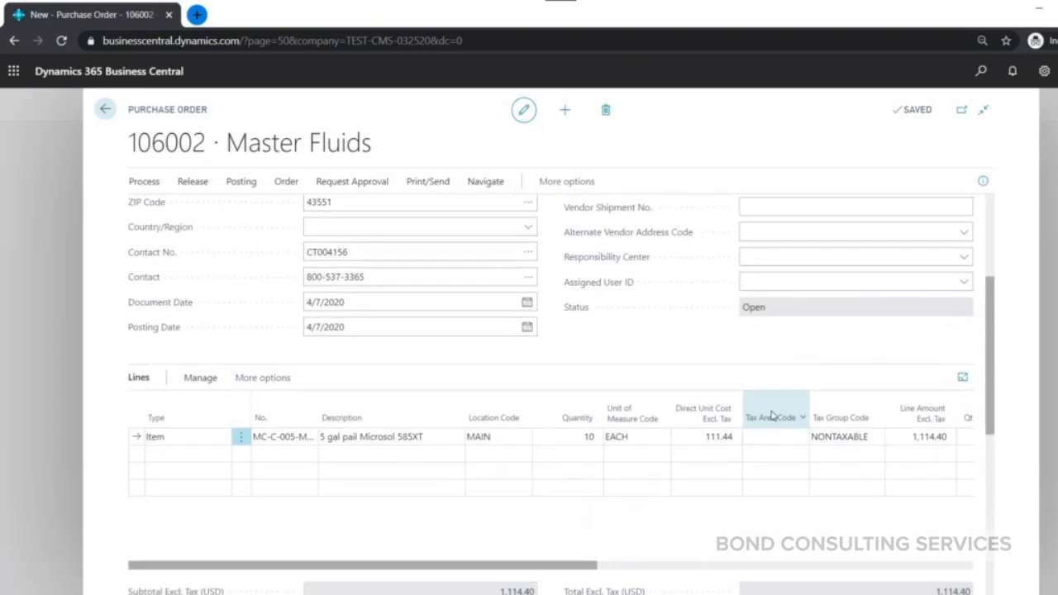
click(200, 188)
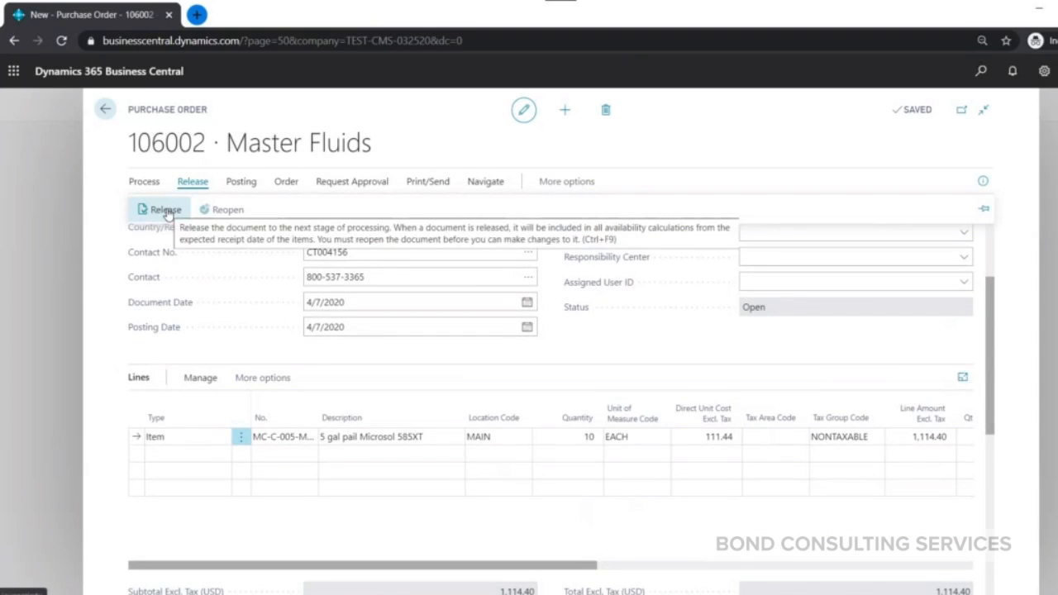
click(165, 211)
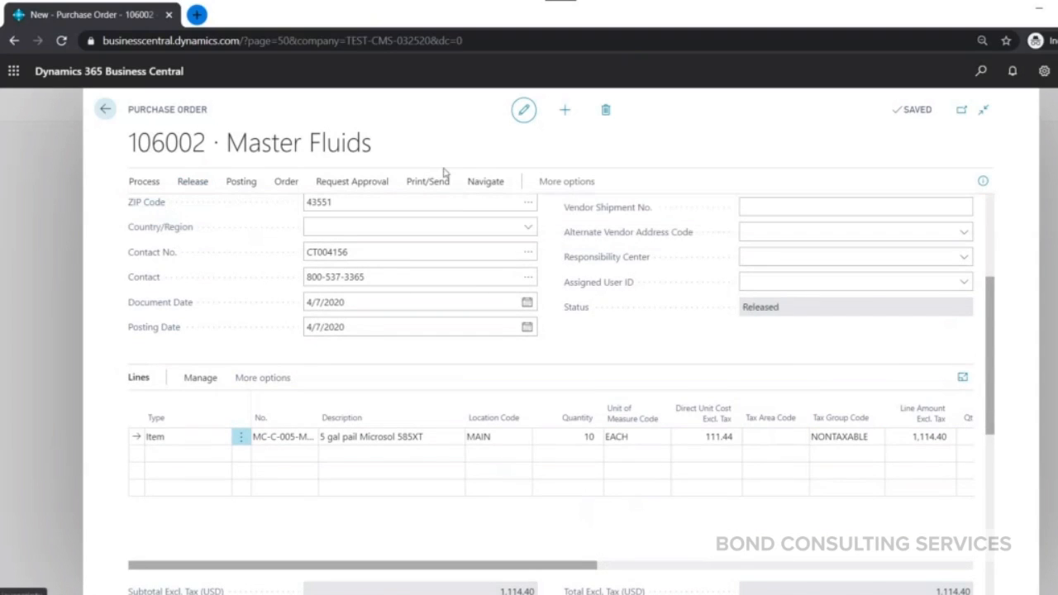
Step: Preview the printed Purchase Order document with the last used options and filters, and return to the order
click(431, 184)
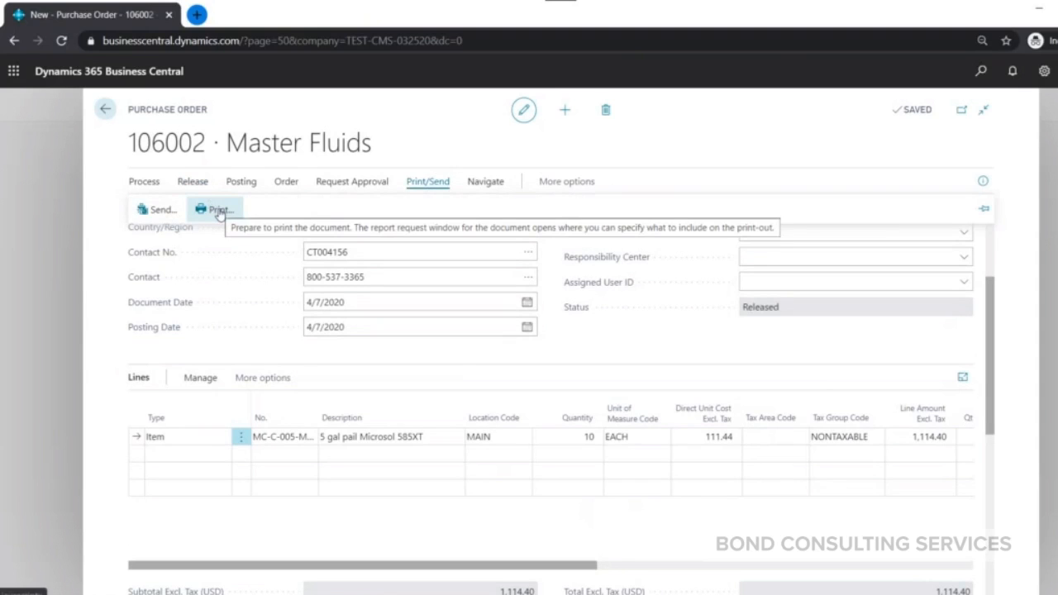
click(217, 210)
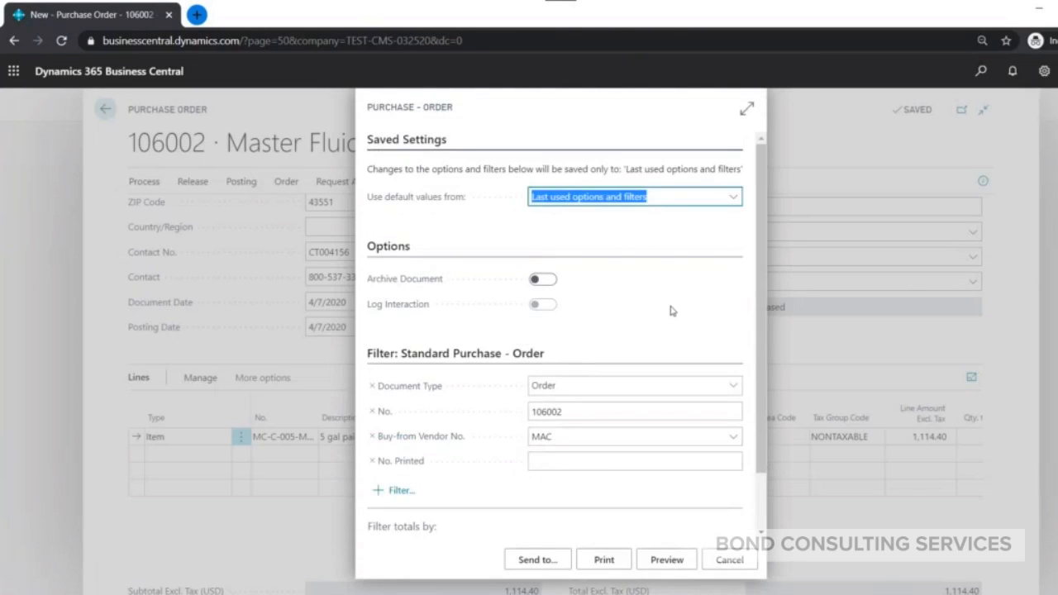
scroll(678, 347, down, 2)
click(675, 558)
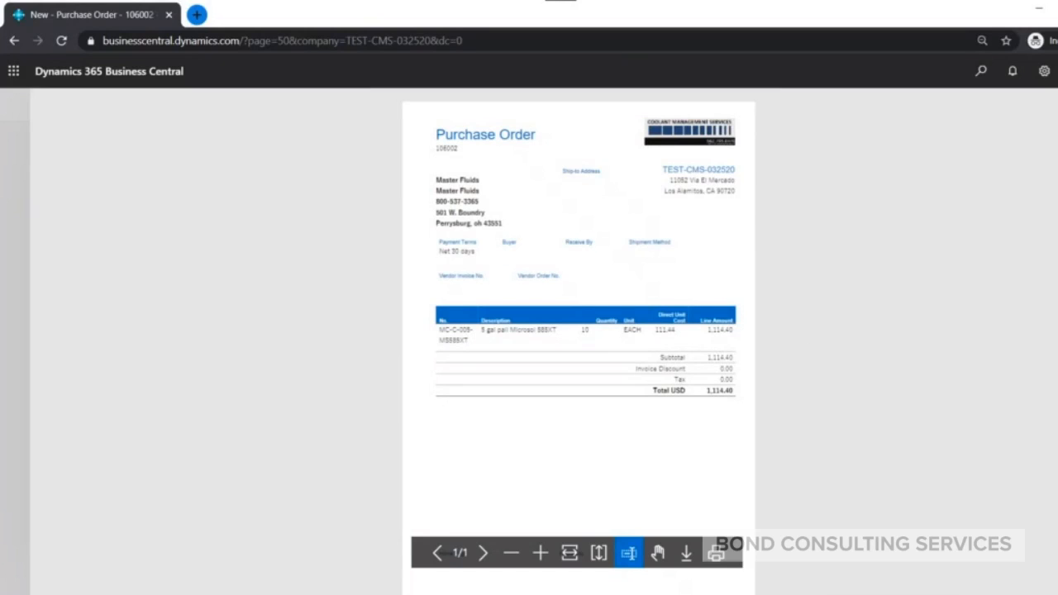
key(Escape)
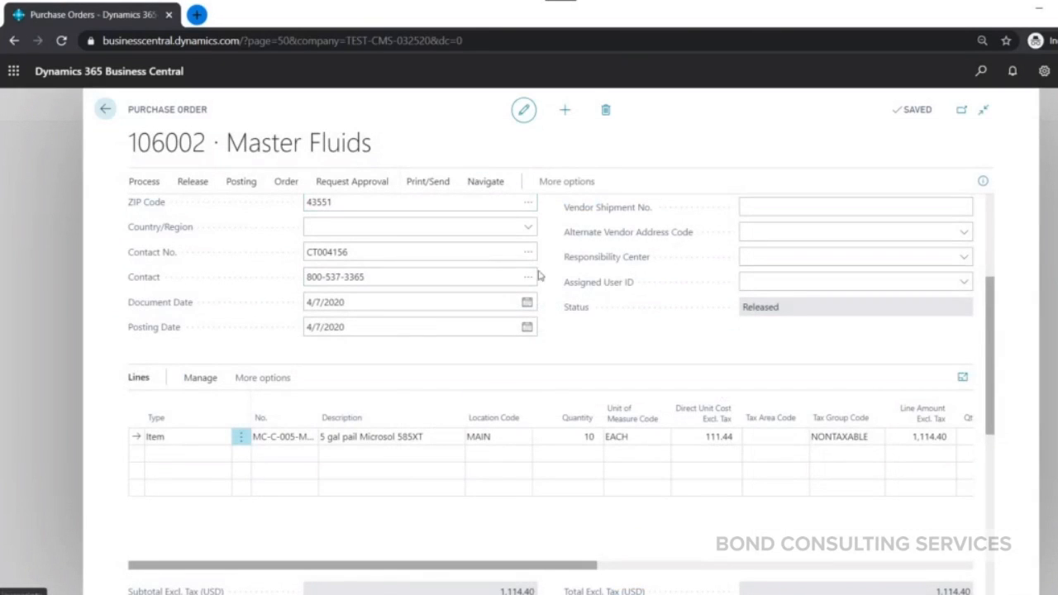
Step: Review the released order and examine the item line's Qty. to Receive and Qty. to Invoice values
scroll(538, 286, down, 1)
scroll(539, 286, up, 4)
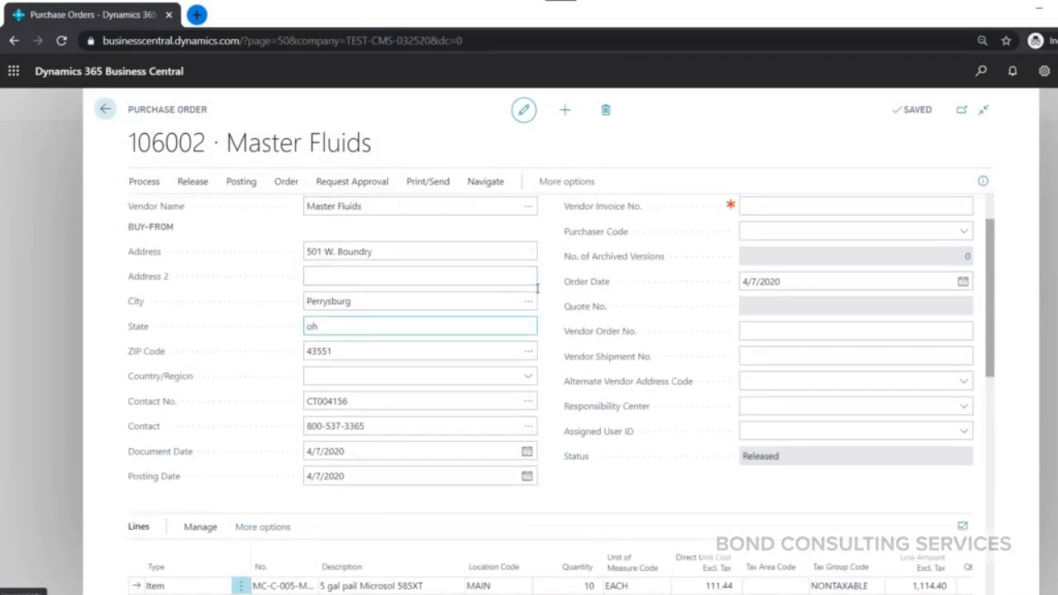
scroll(537, 281, down, 2)
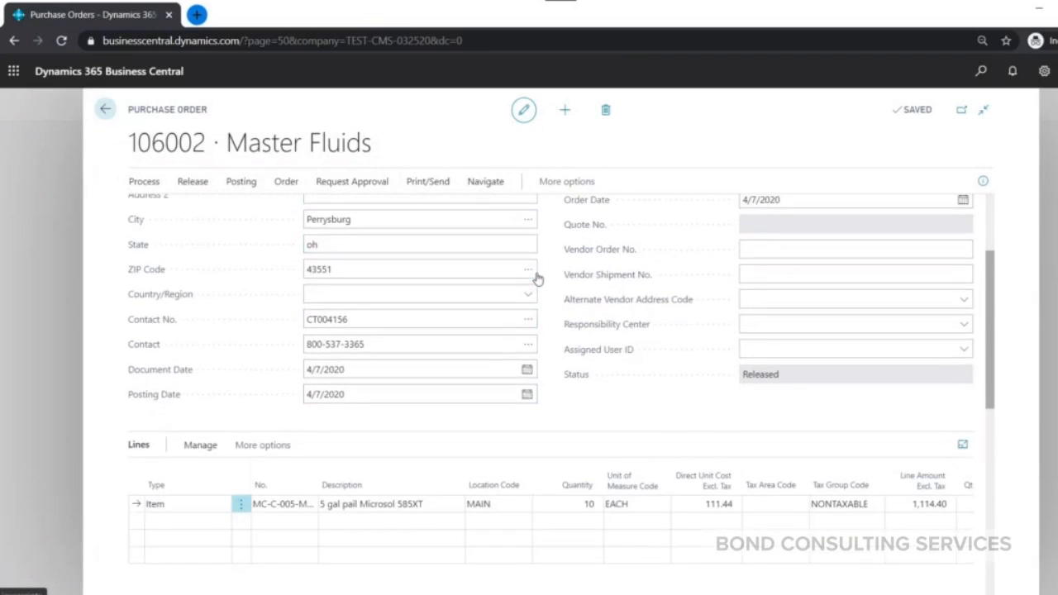
scroll(535, 280, down, 2)
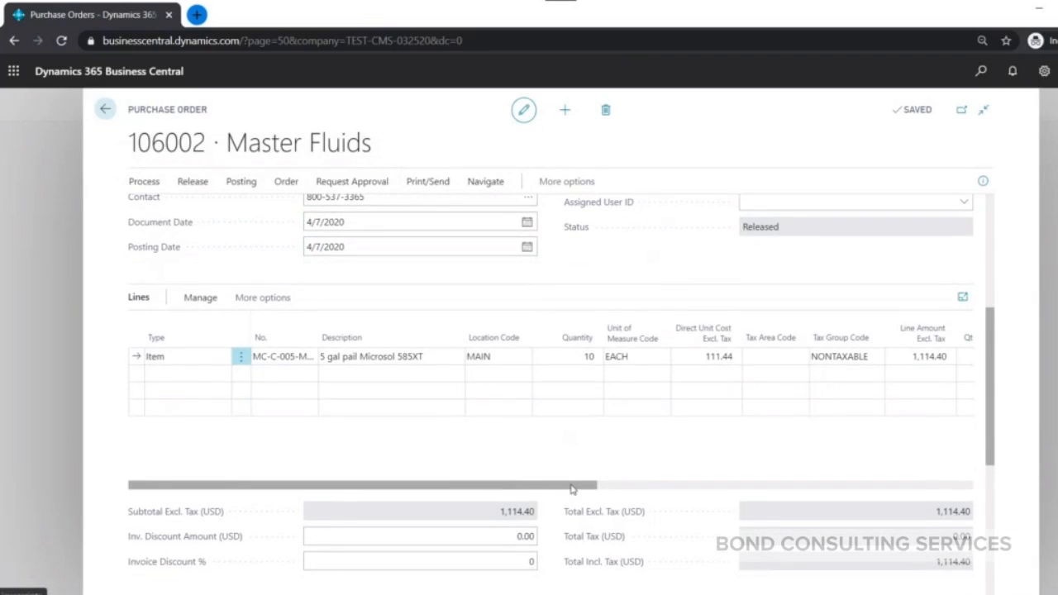
scroll(662, 496, right, 5)
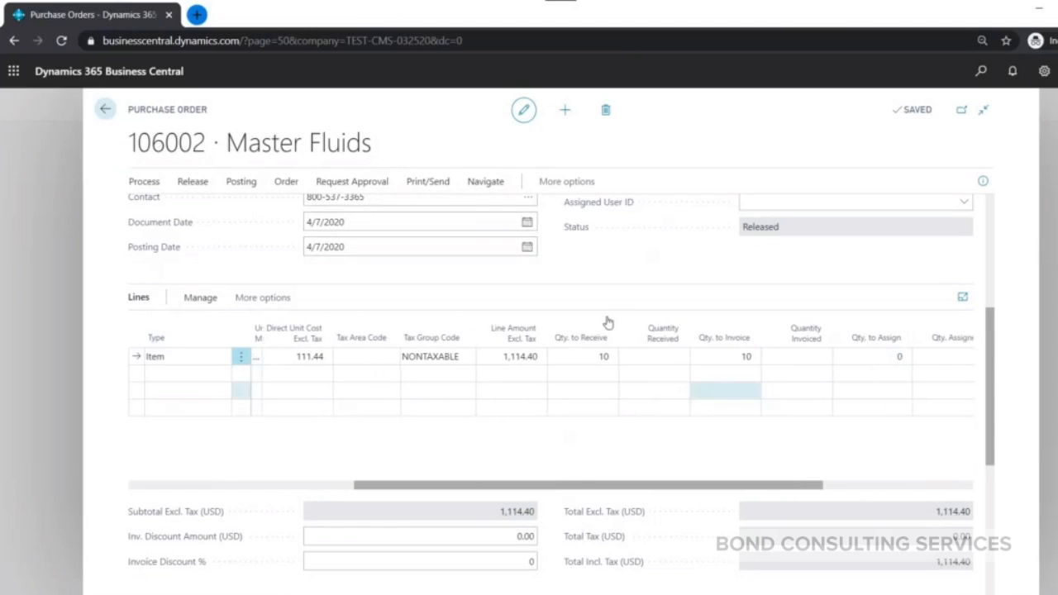
click(585, 355)
click(578, 356)
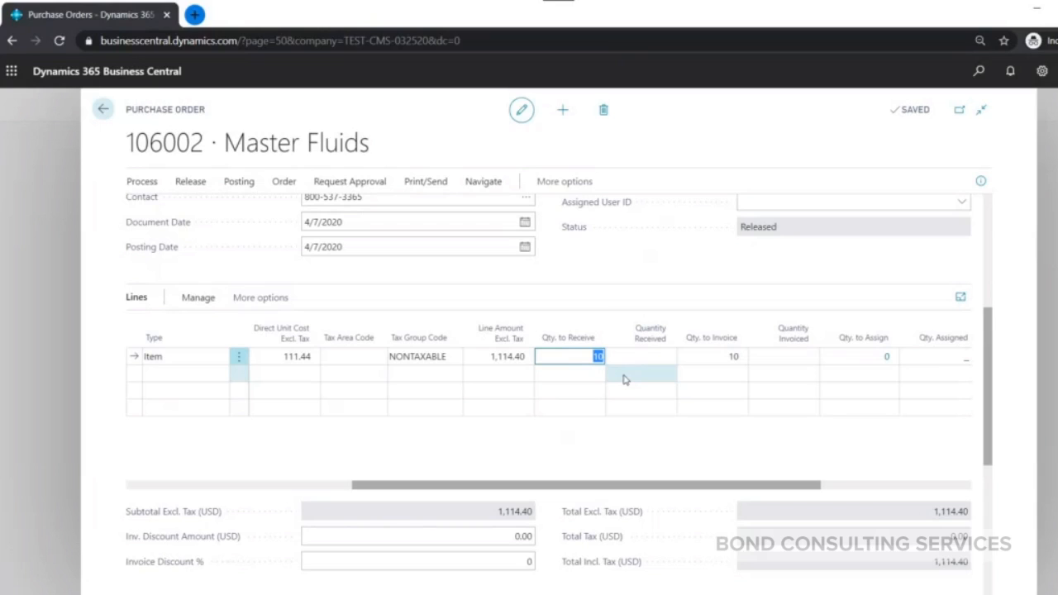
click(593, 356)
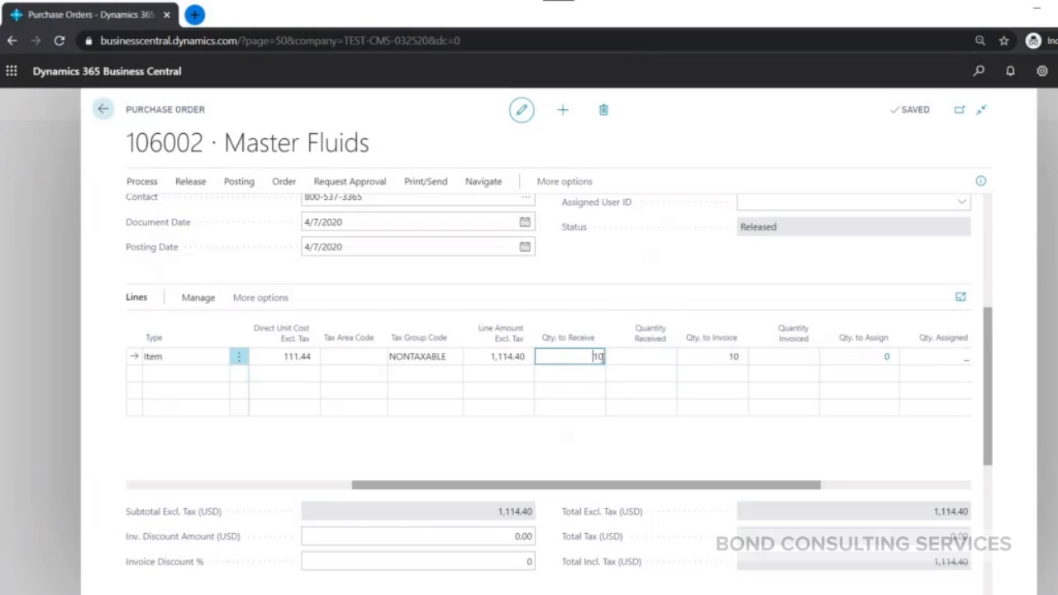
Step: Post the purchase order using the Receive option only and check the item line's Quantity Received
click(237, 184)
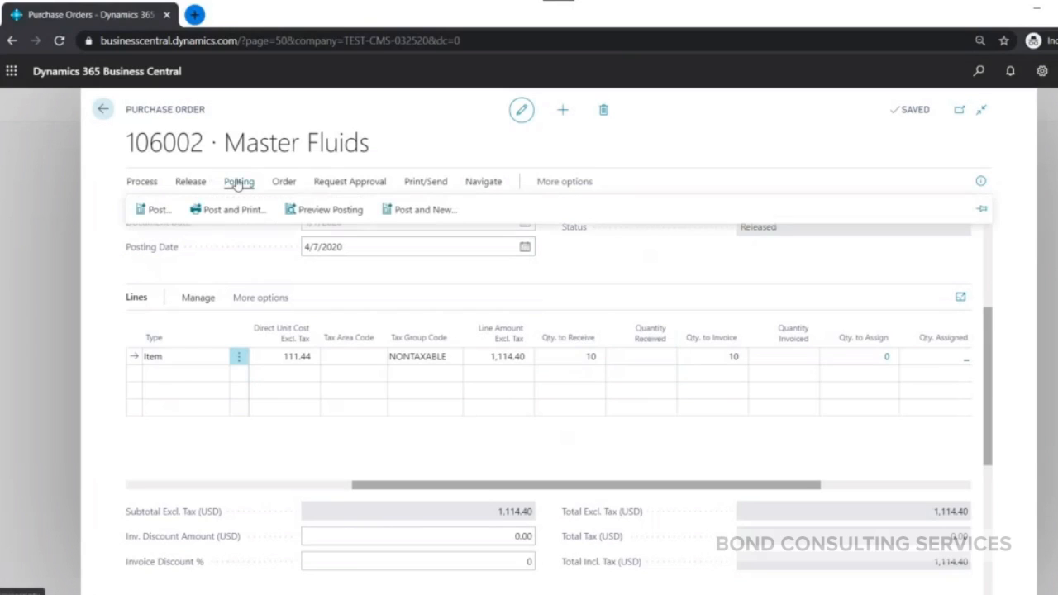
click(157, 211)
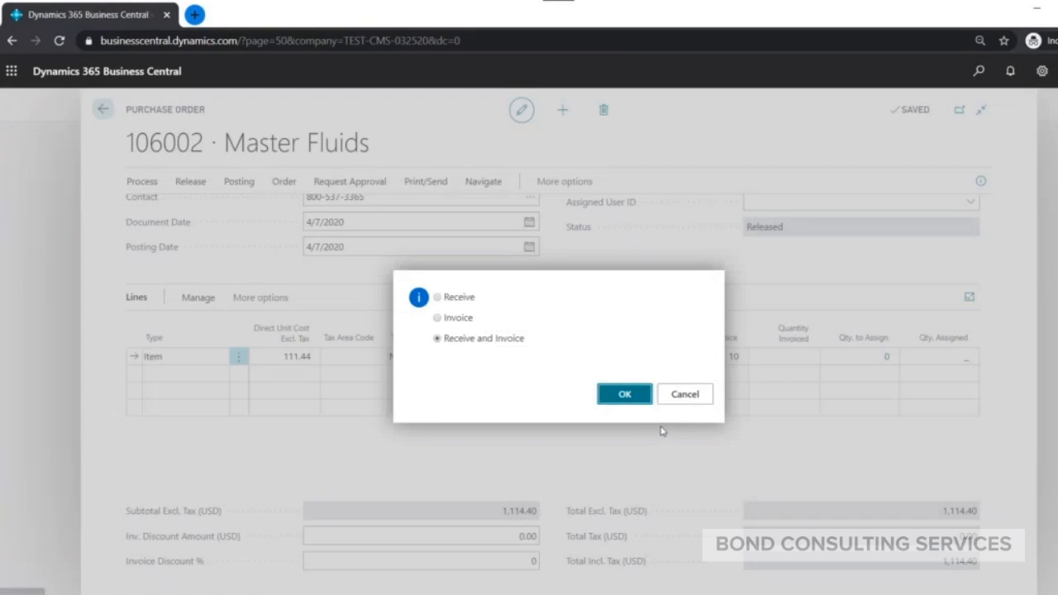
click(463, 296)
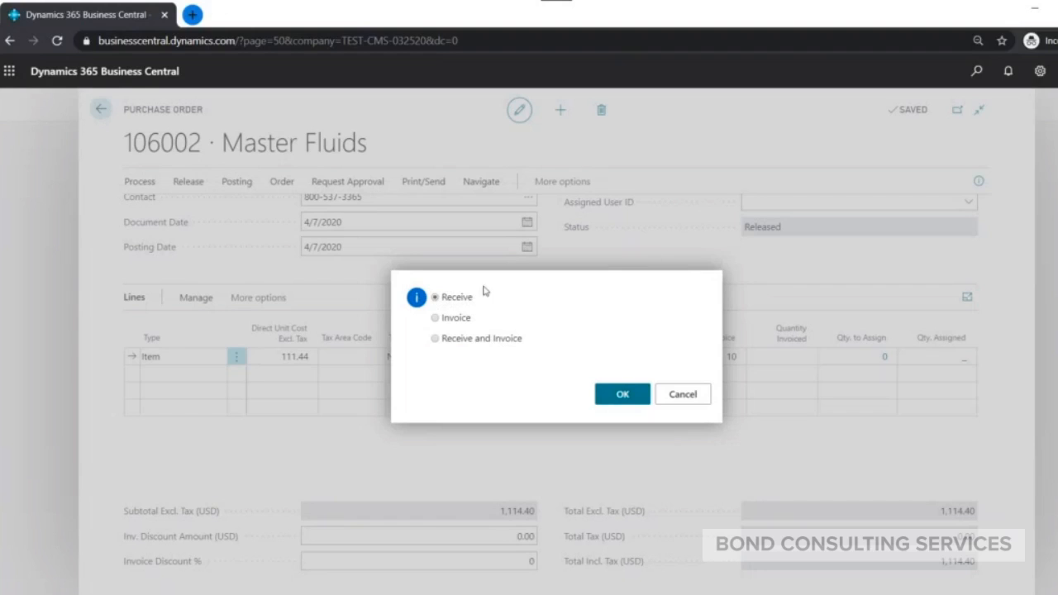
click(624, 393)
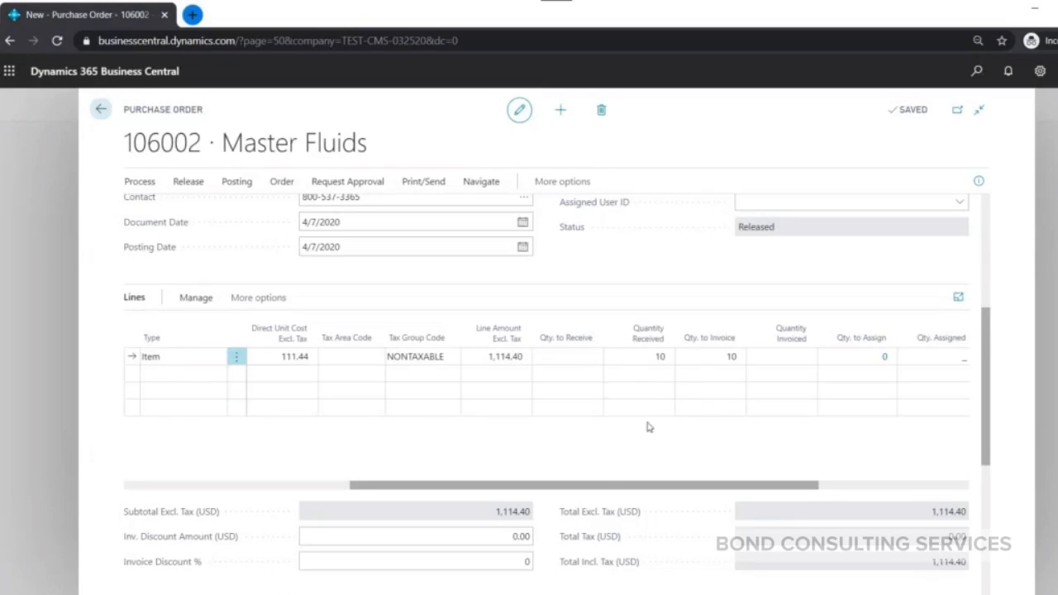
click(661, 362)
Step: Enter INV3763276 as the Vendor Invoice No. in the order's General section
scroll(707, 283, up, 5)
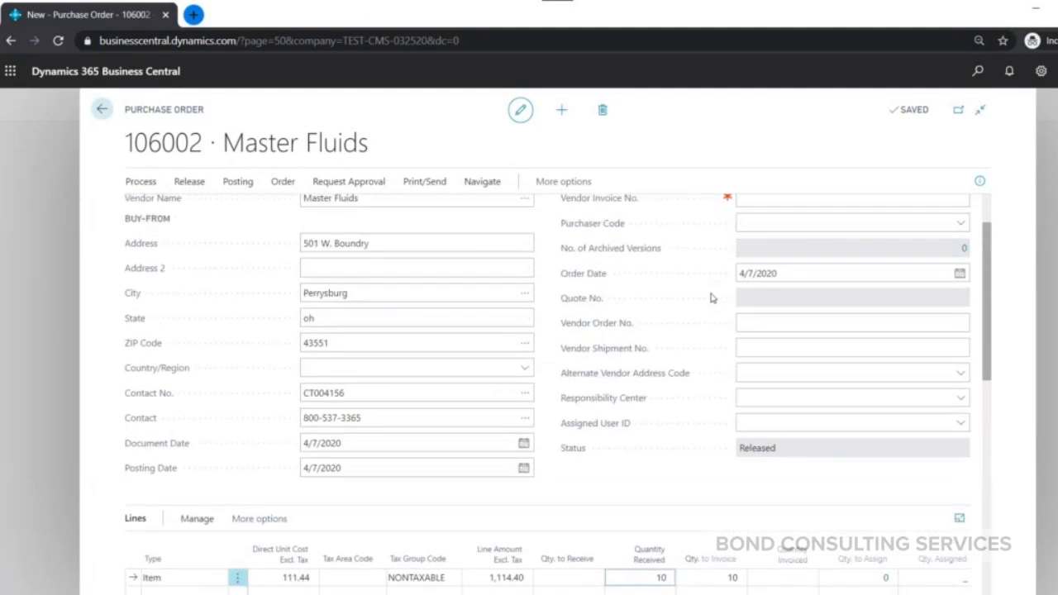
click(783, 269)
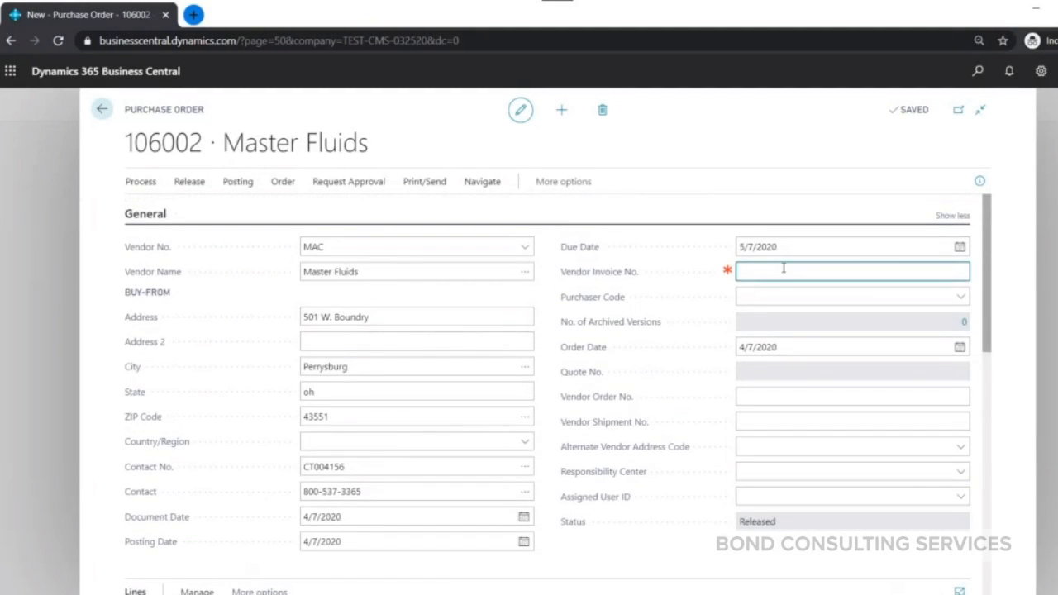
text(INV3763276)
Step: Check the item line's Qty. to Invoice and the Vendor Invoice No. on the received order
scroll(826, 281, down, 5)
click(727, 281)
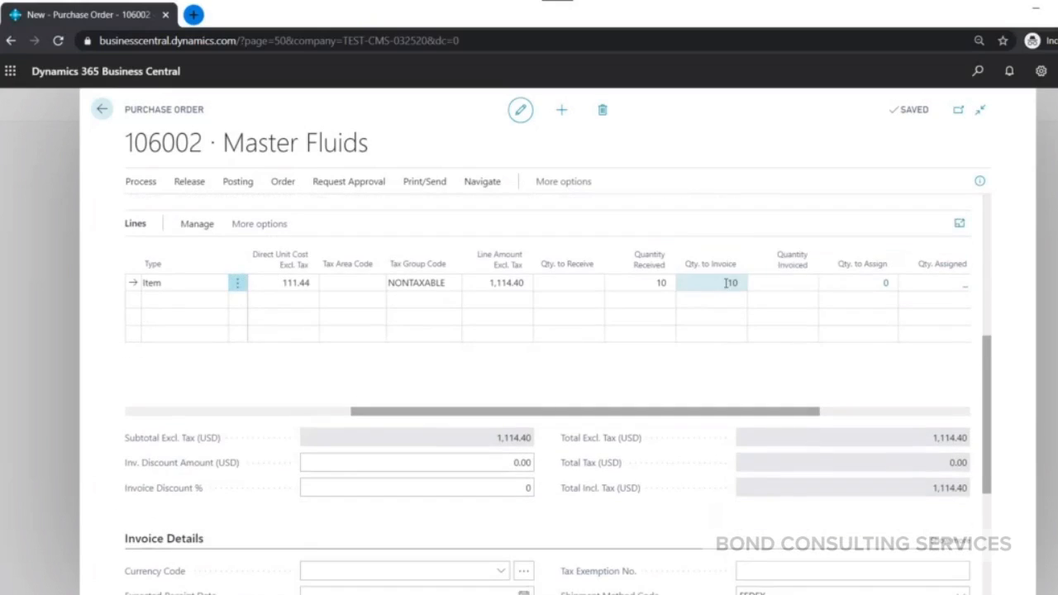
click(733, 284)
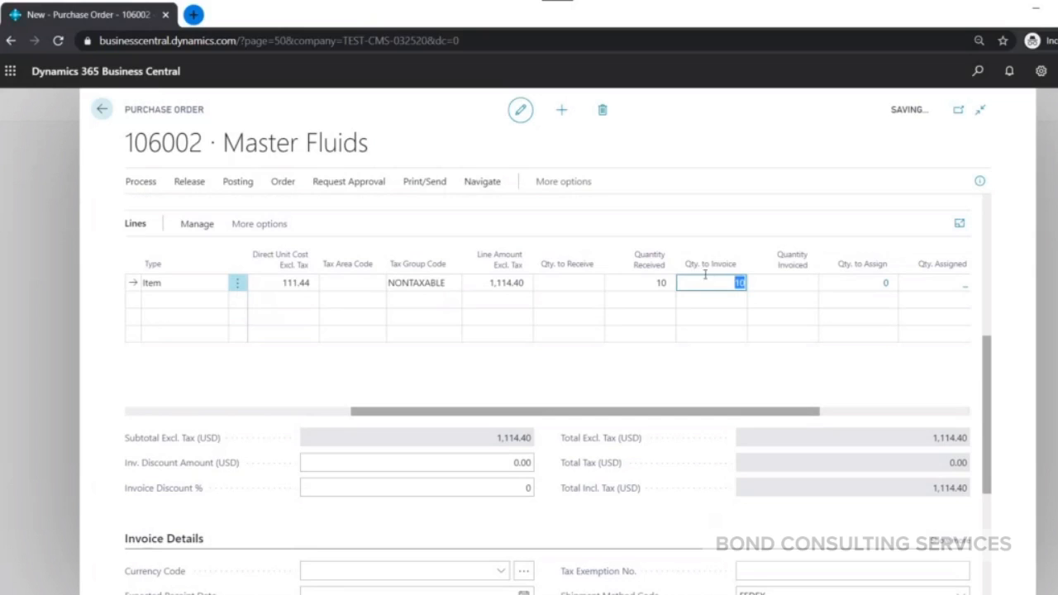
click(713, 211)
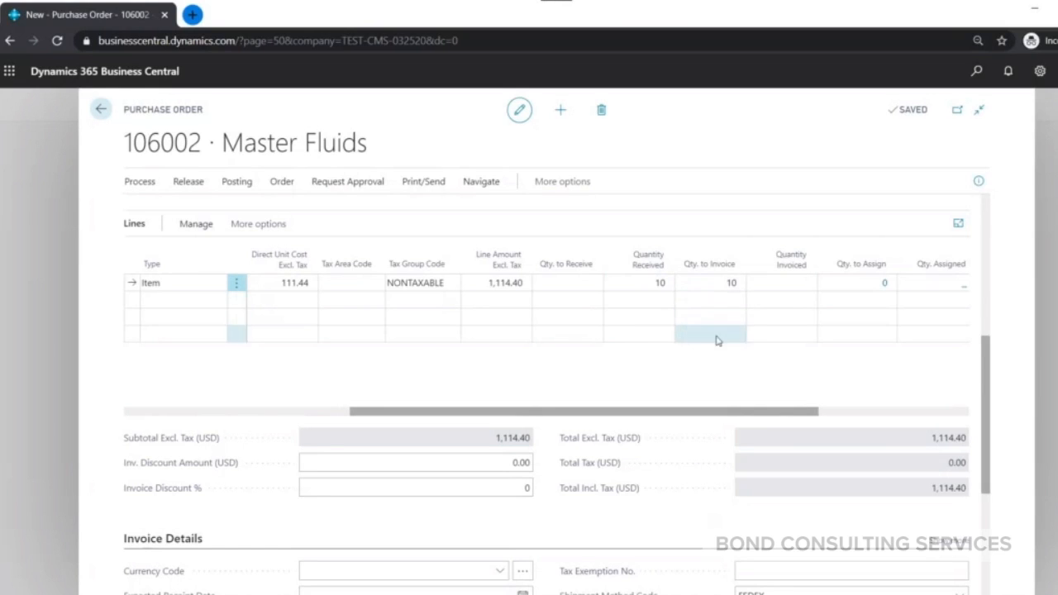
scroll(611, 347, up, 2)
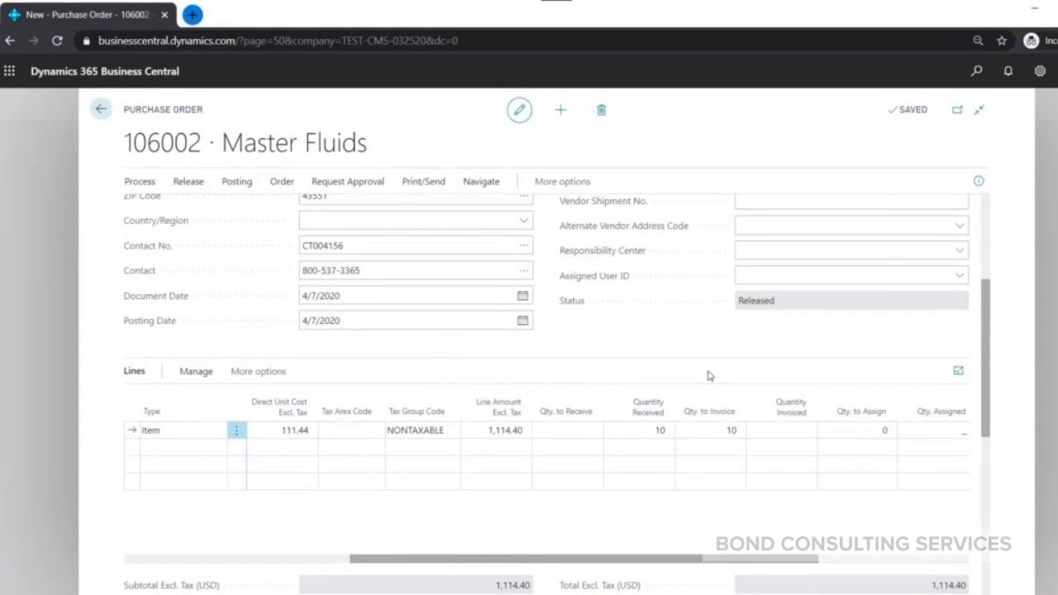
scroll(706, 374, up, 1)
scroll(690, 364, down, 1)
scroll(587, 338, up, 2)
scroll(612, 347, down, 1)
click(732, 506)
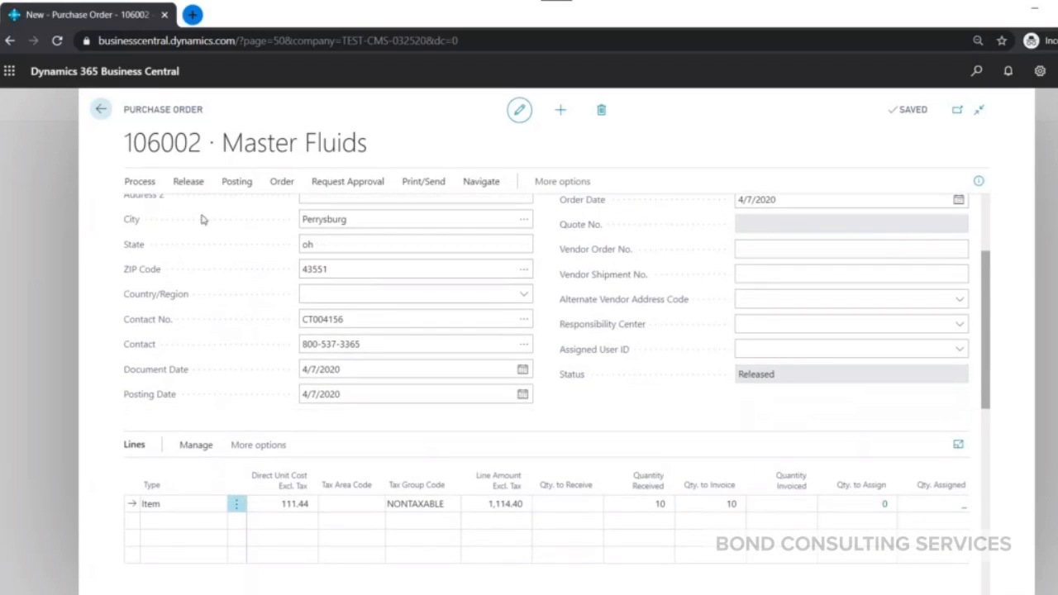
scroll(862, 266, up, 2)
click(791, 274)
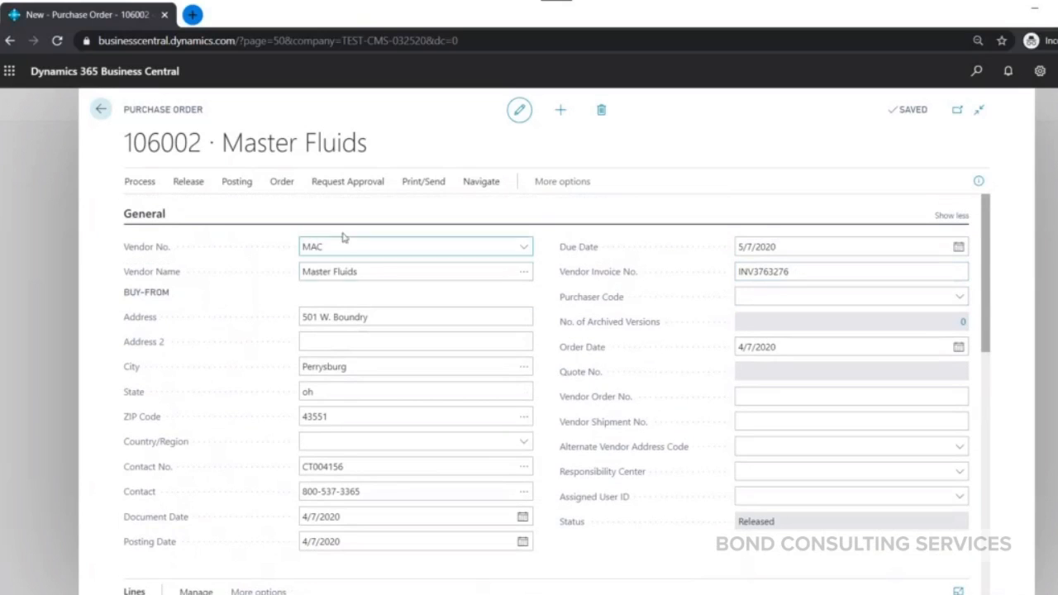
Step: Post the received purchase order using the Invoice option only
click(242, 185)
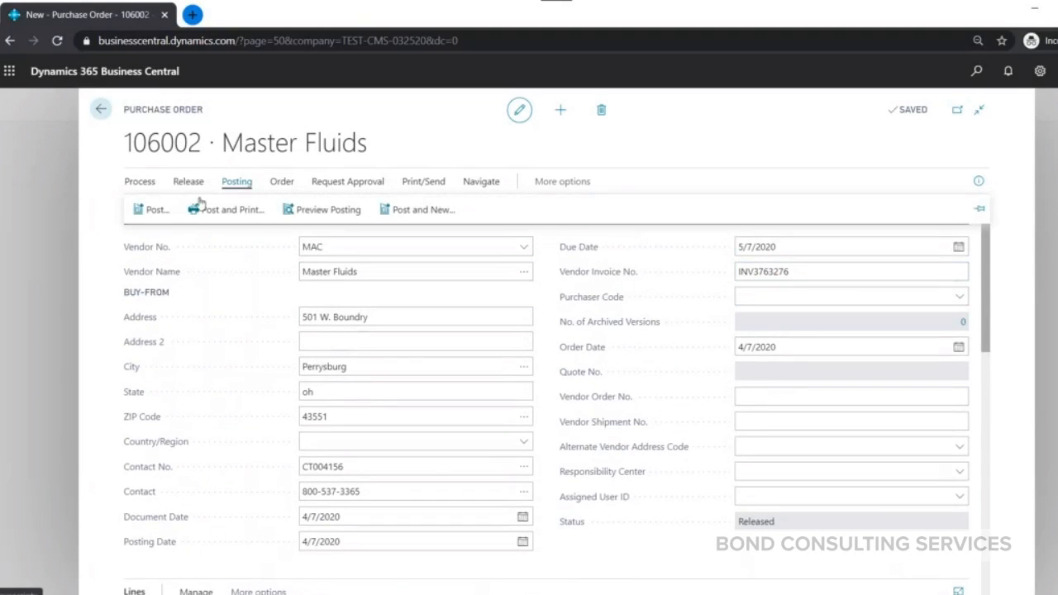
click(152, 213)
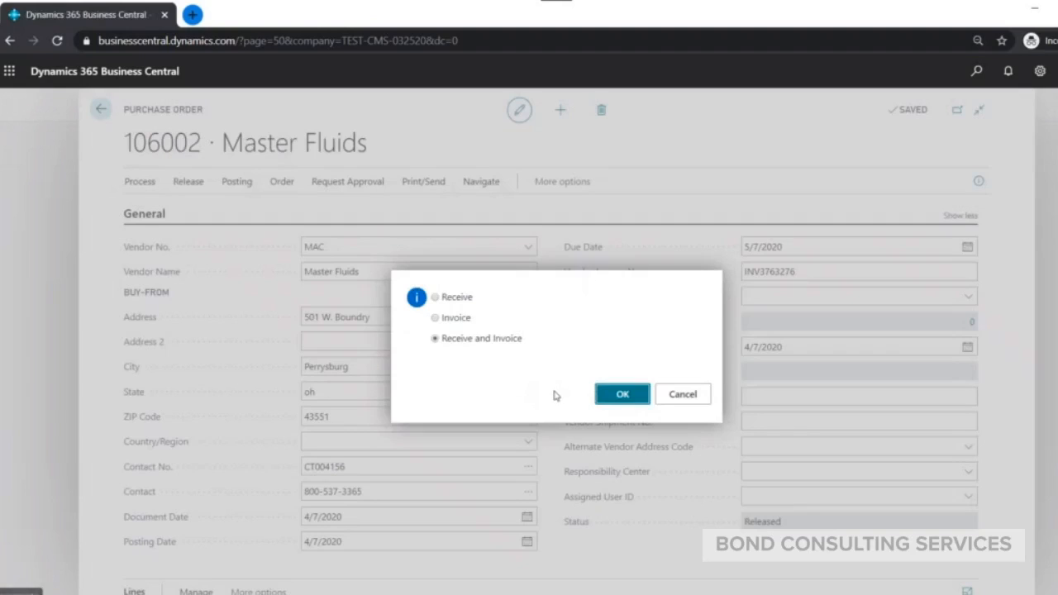
click(467, 319)
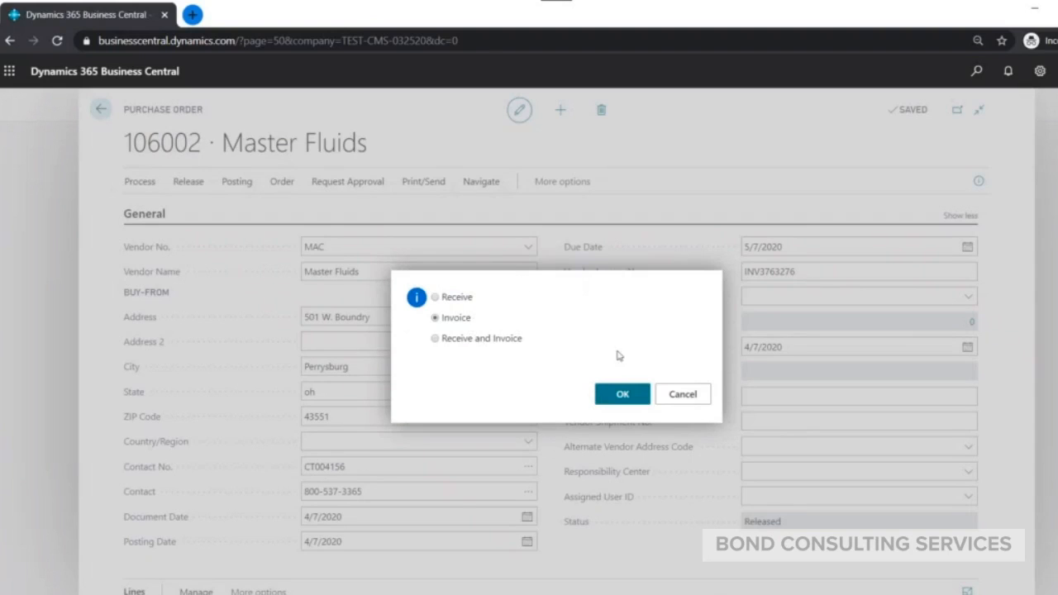
click(637, 396)
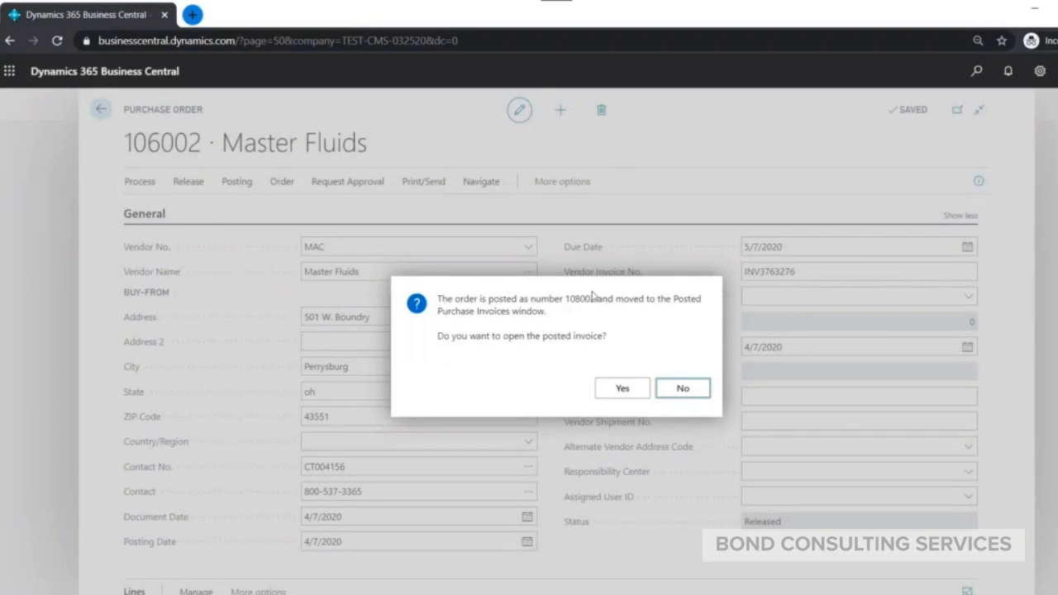
Step: Open the posted purchase invoice and hide its details and attachments pane
click(627, 394)
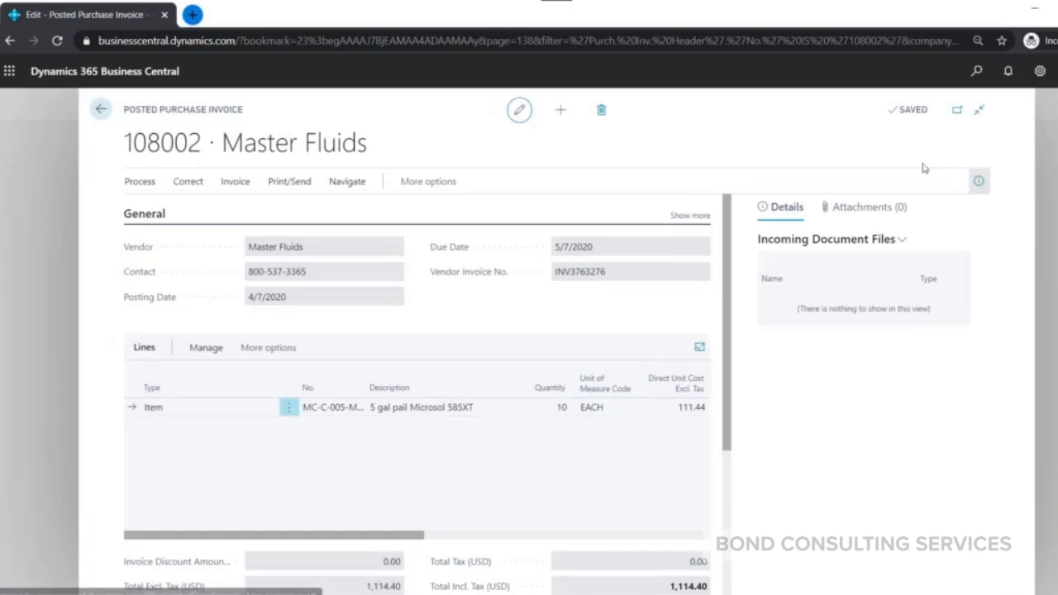
click(980, 183)
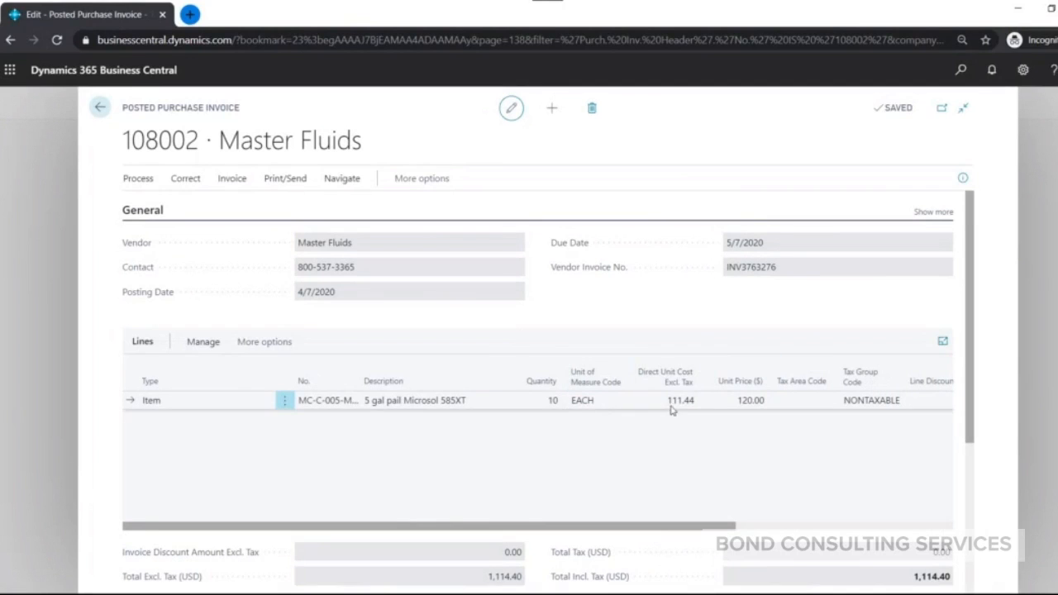
Step: Review the posted purchase invoice's lines, totals and available correction actions, and close the invoice
scroll(717, 426, down, 2)
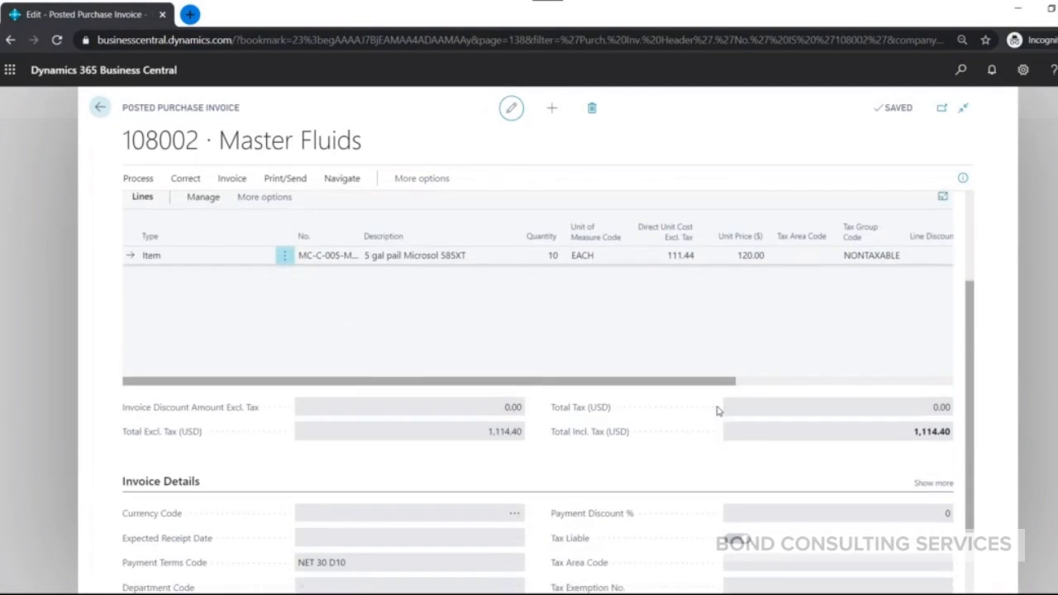
scroll(716, 411, up, 2)
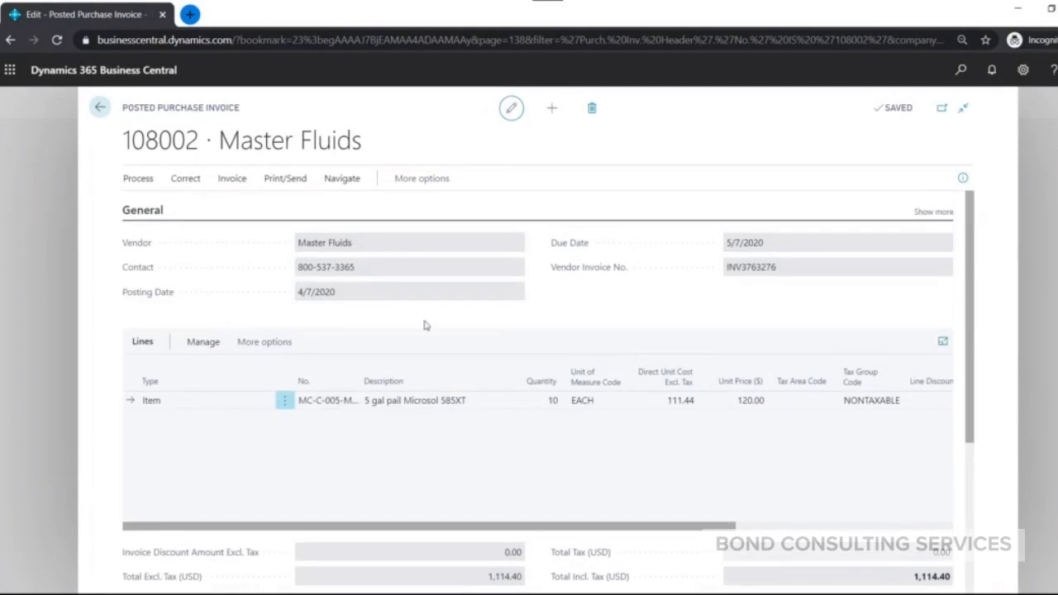
click(190, 185)
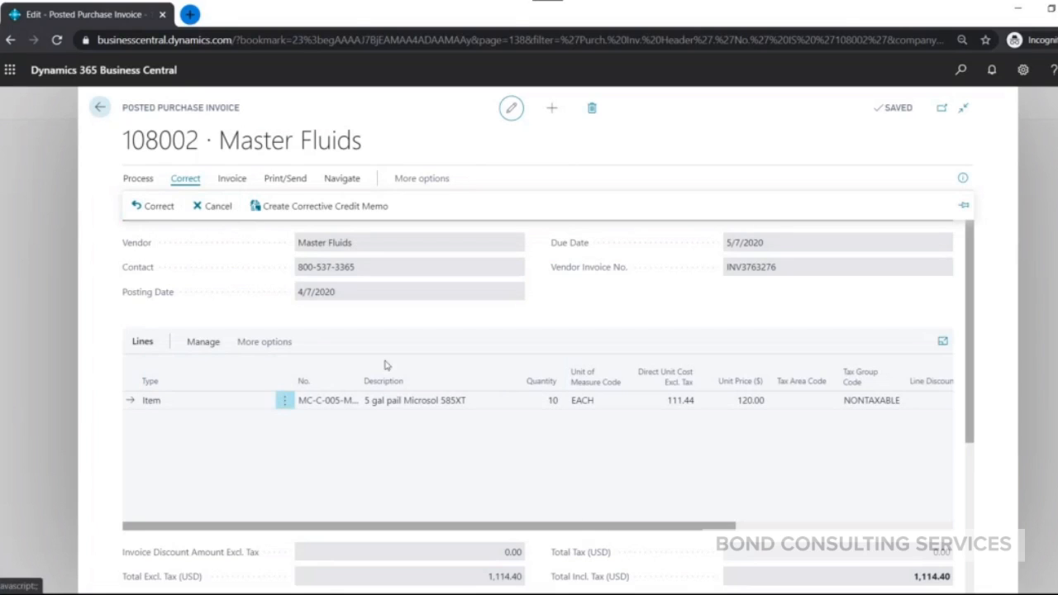
click(99, 106)
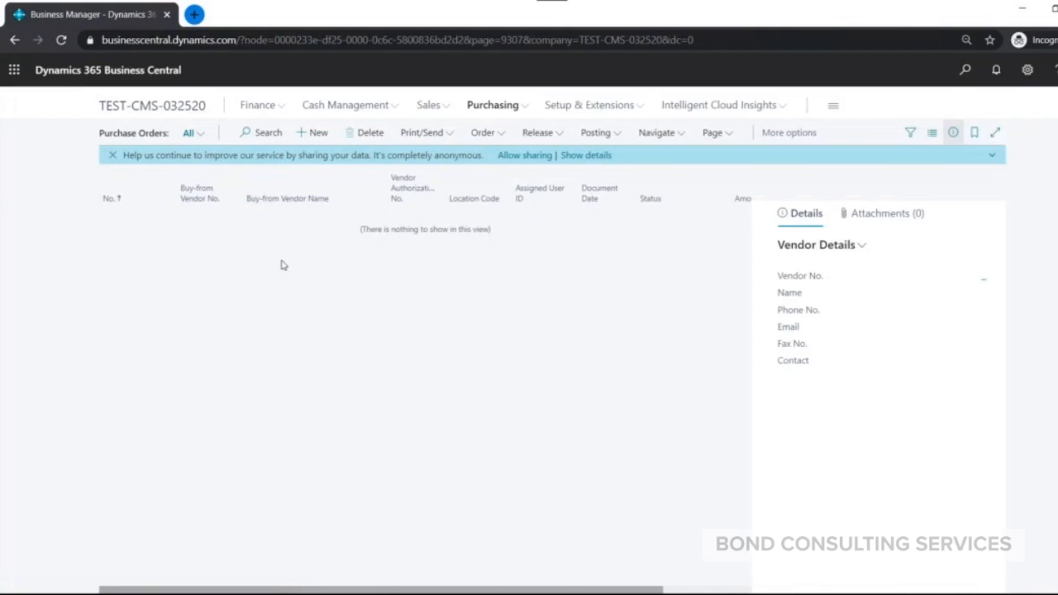
Step: Search the vendor list for "mac" and open the ledger entries behind the Master Fluids balance
click(486, 108)
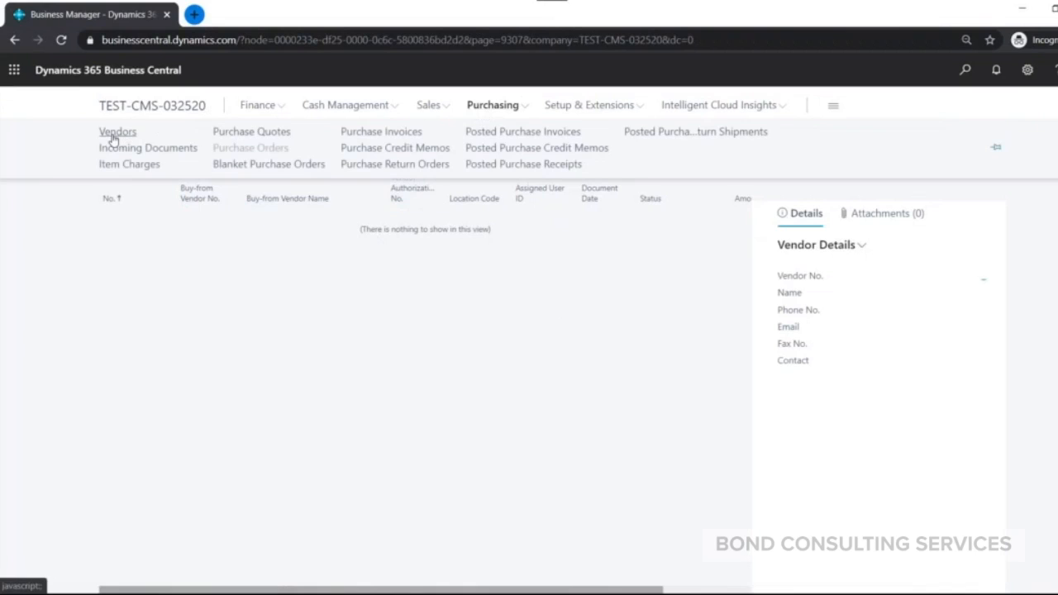
click(116, 133)
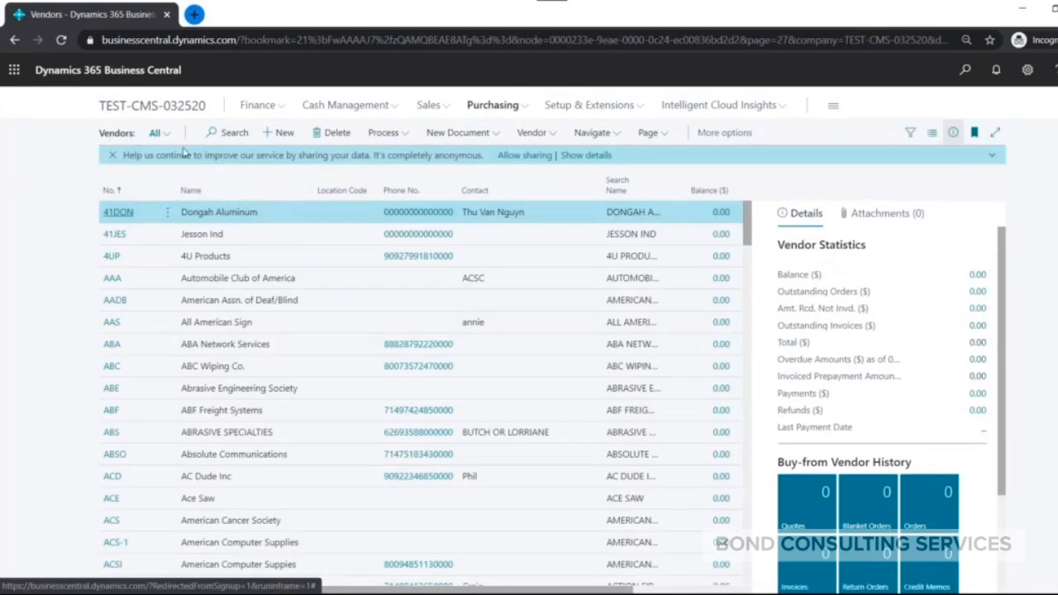
click(223, 134)
text(mac)
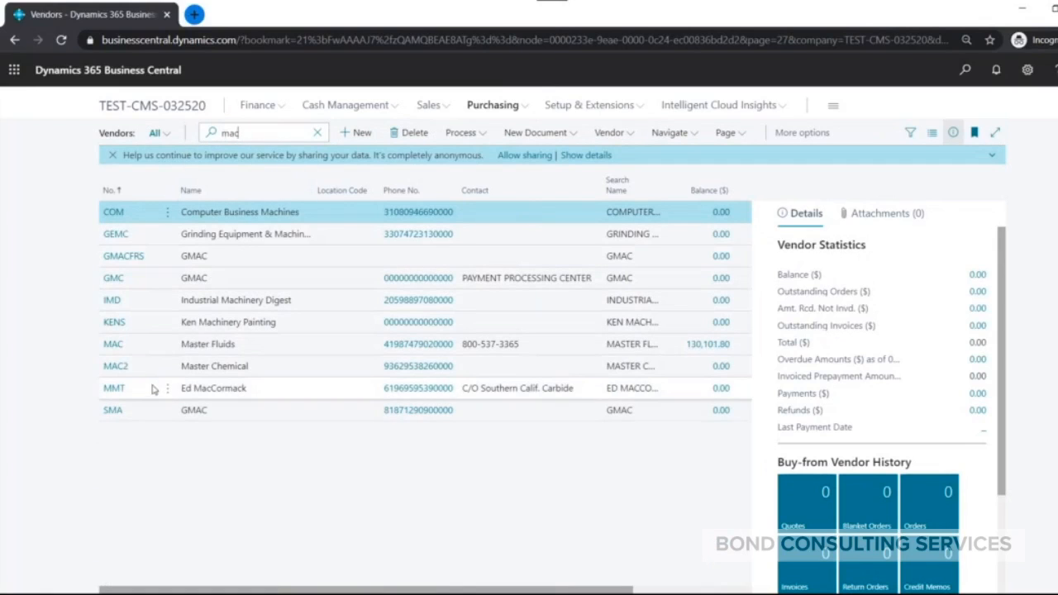
click(706, 348)
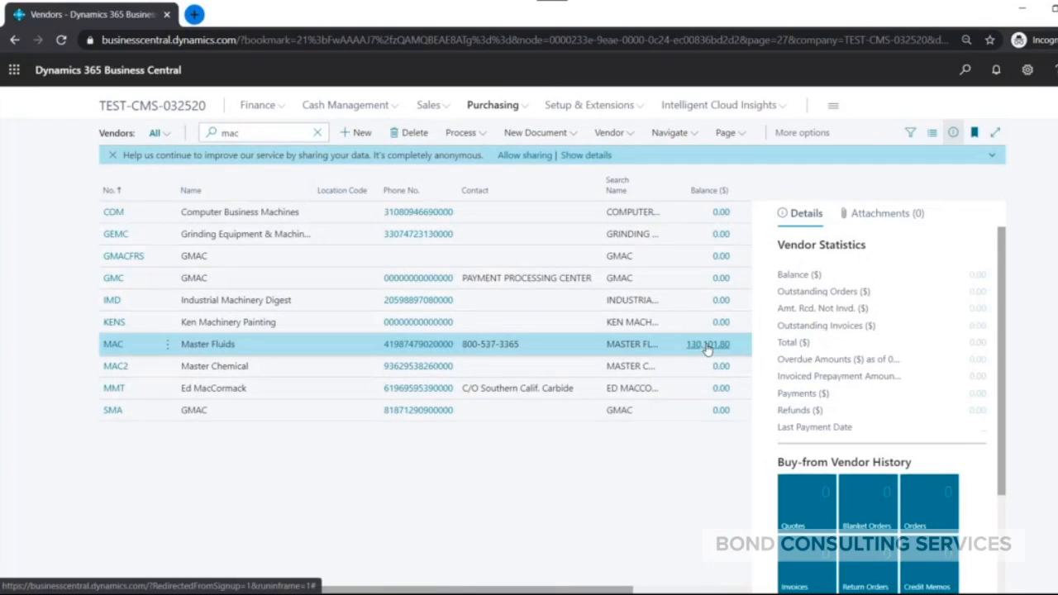
click(706, 346)
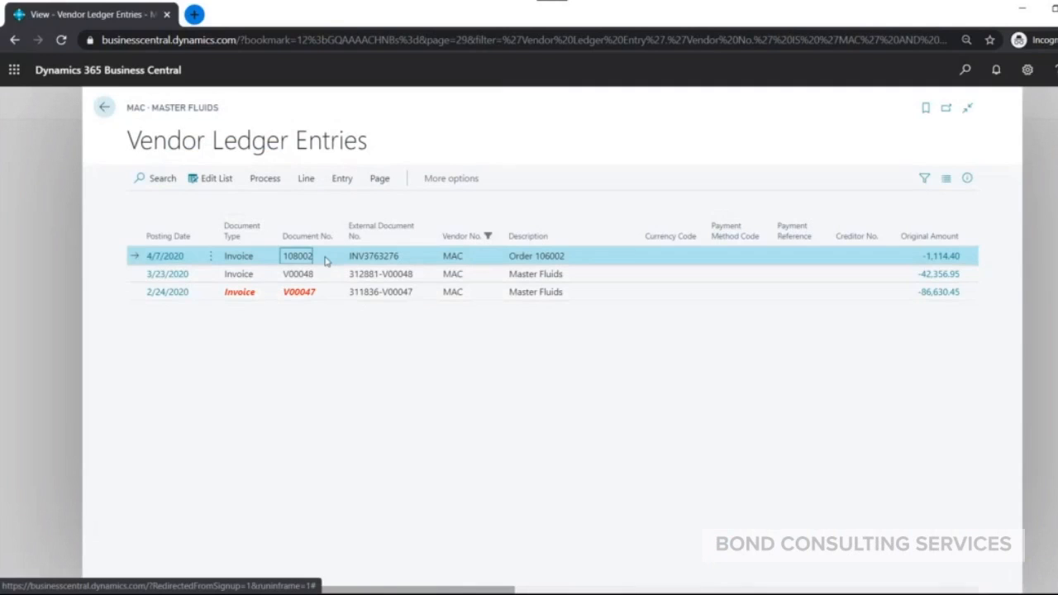
Step: Inspect the detailed ledger entries behind invoice 108002's original amount and its posted purchase invoice, returning to the vendor ledger entries
click(943, 258)
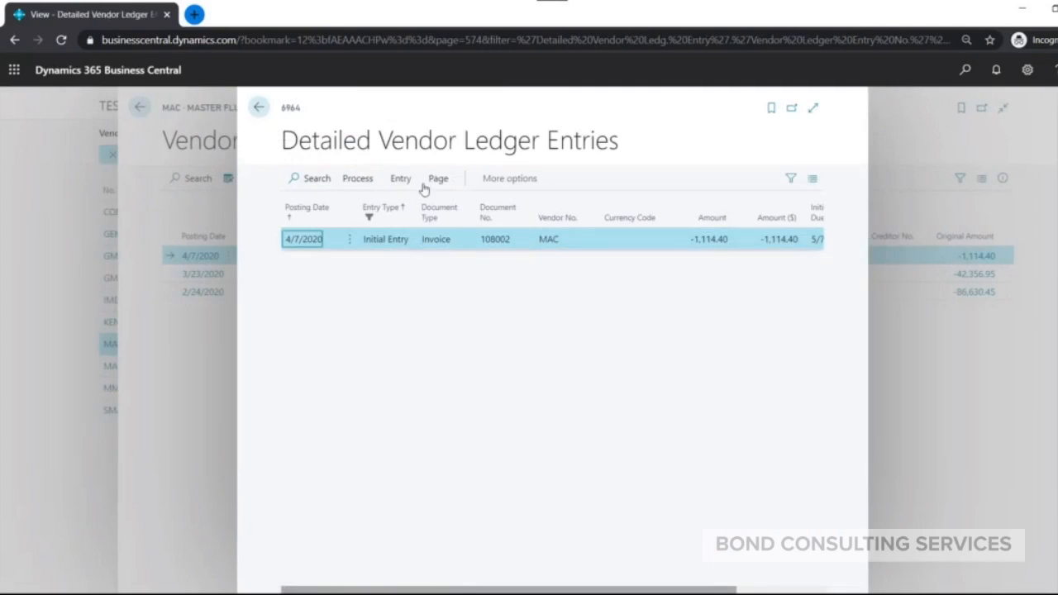
click(258, 107)
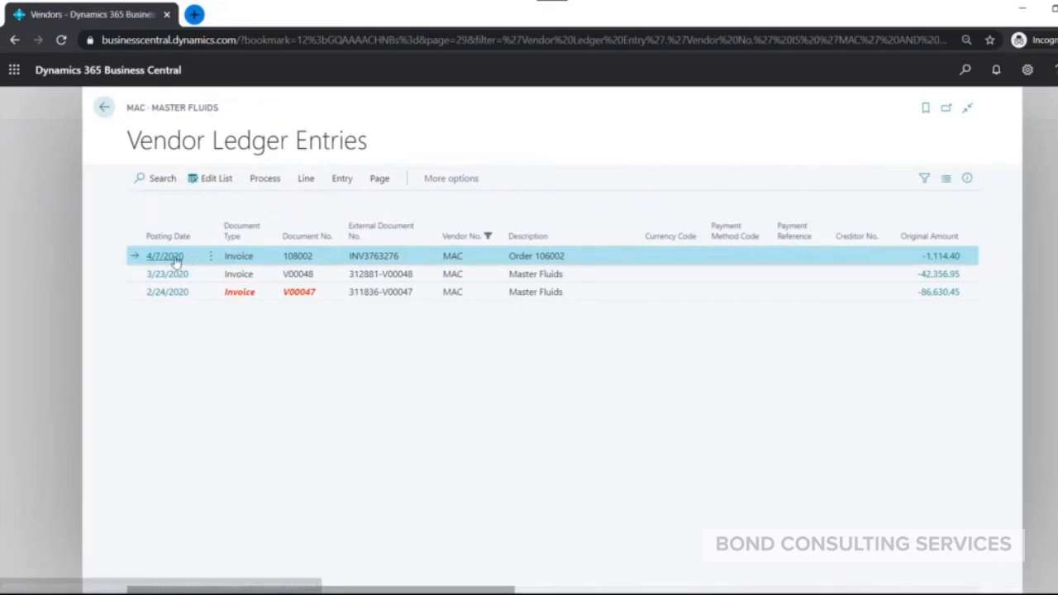
click(175, 259)
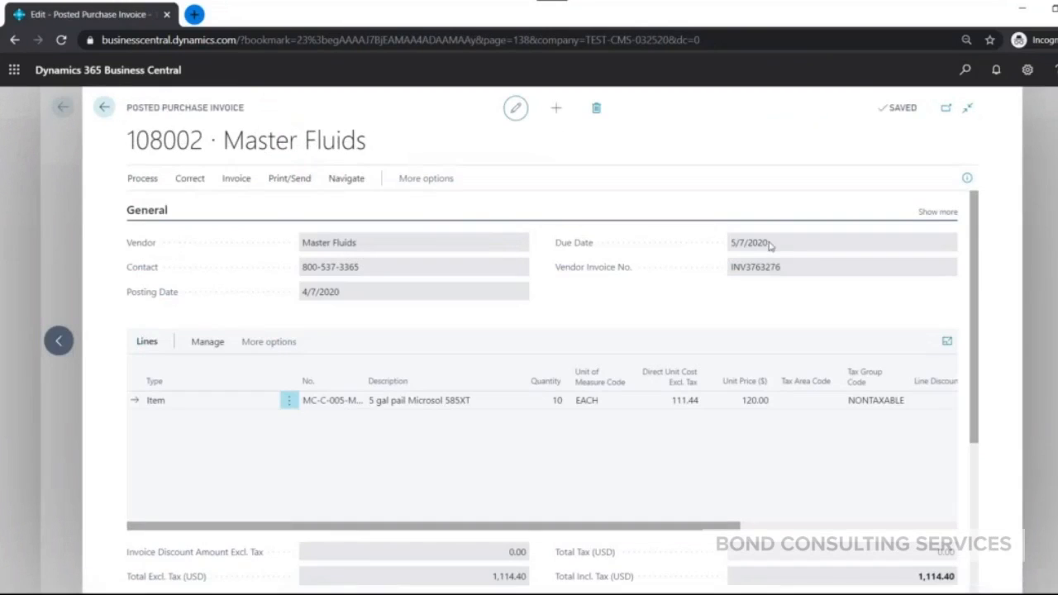
scroll(799, 266, down, 1)
scroll(818, 269, up, 1)
click(102, 109)
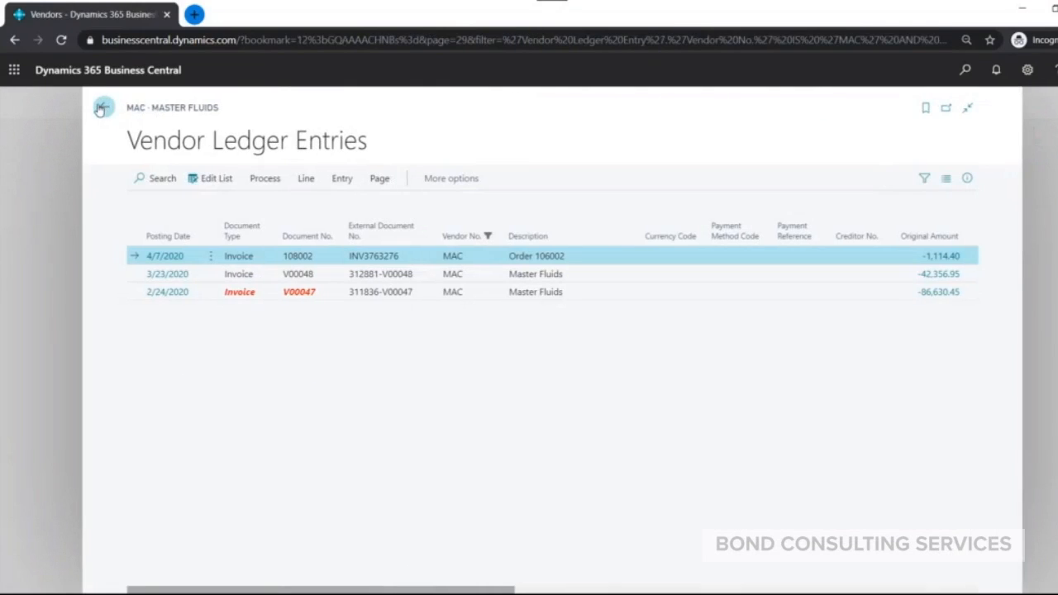